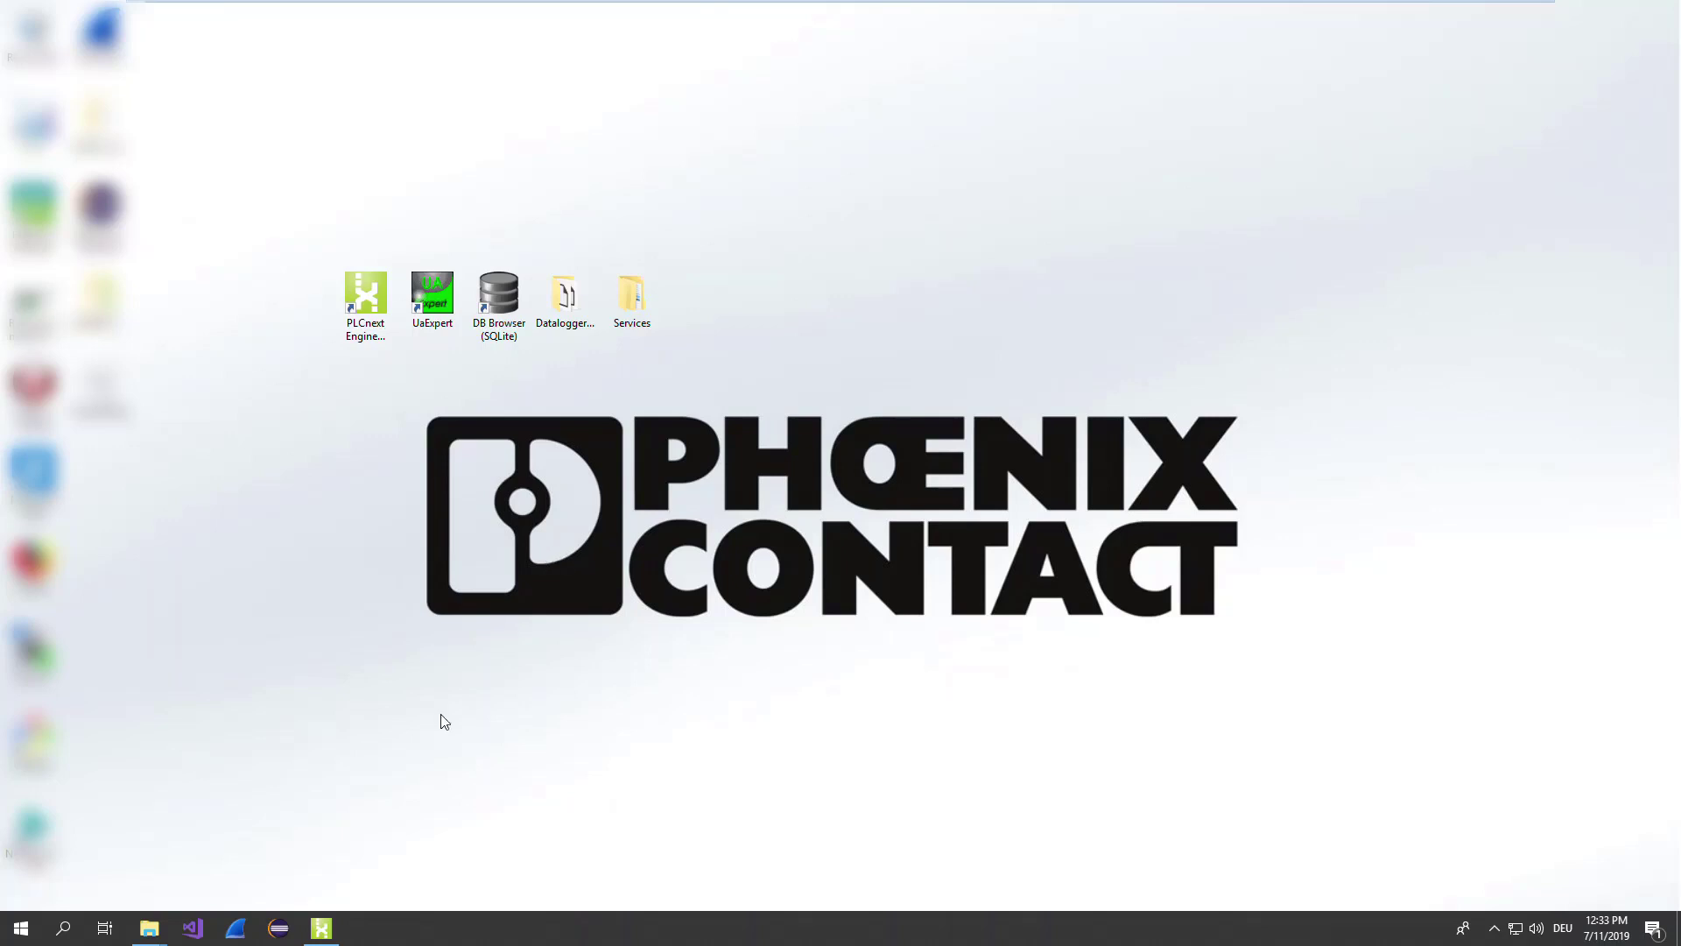
- Restore the PLCnext Engineer window showing the DL_Tutorial project's axcf2152 Port List
{"action": "left_click", "coordinate": [324, 927]}
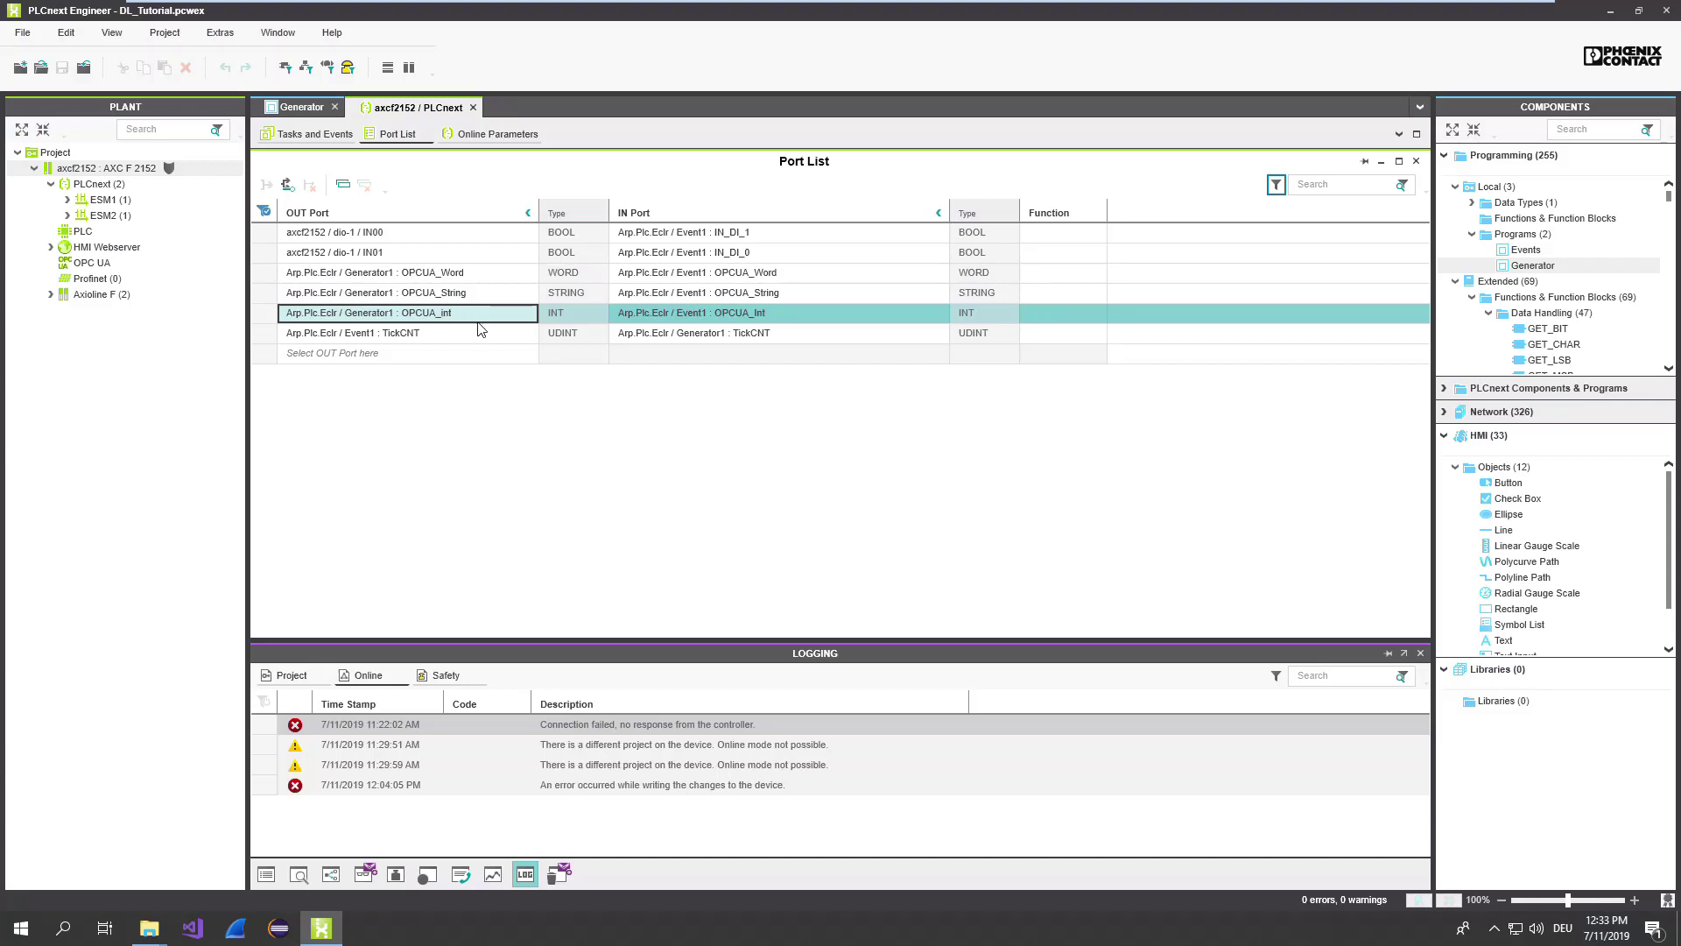
- In the Generator program, tick OPC for OPCUA_Word, OPCUA_int, OPCUA_String and TickCNT
{"action": "double_click", "coordinate": [1528, 268]}
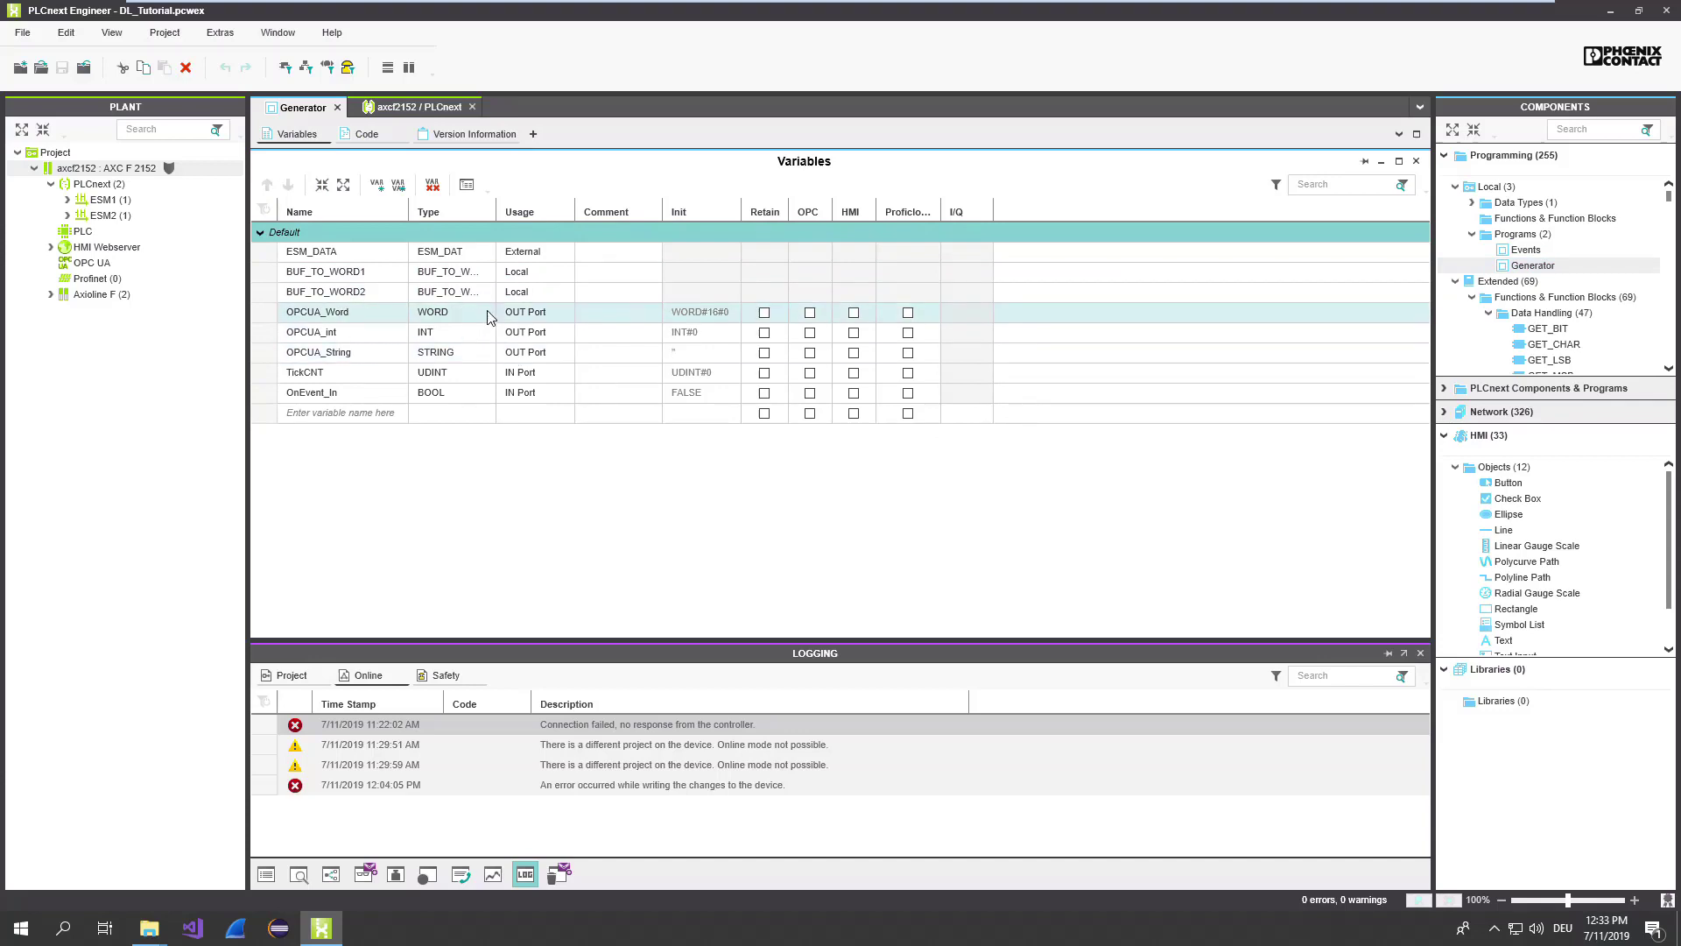
{"action": "left_click", "coordinate": [810, 313]}
{"action": "left_click", "coordinate": [811, 333]}
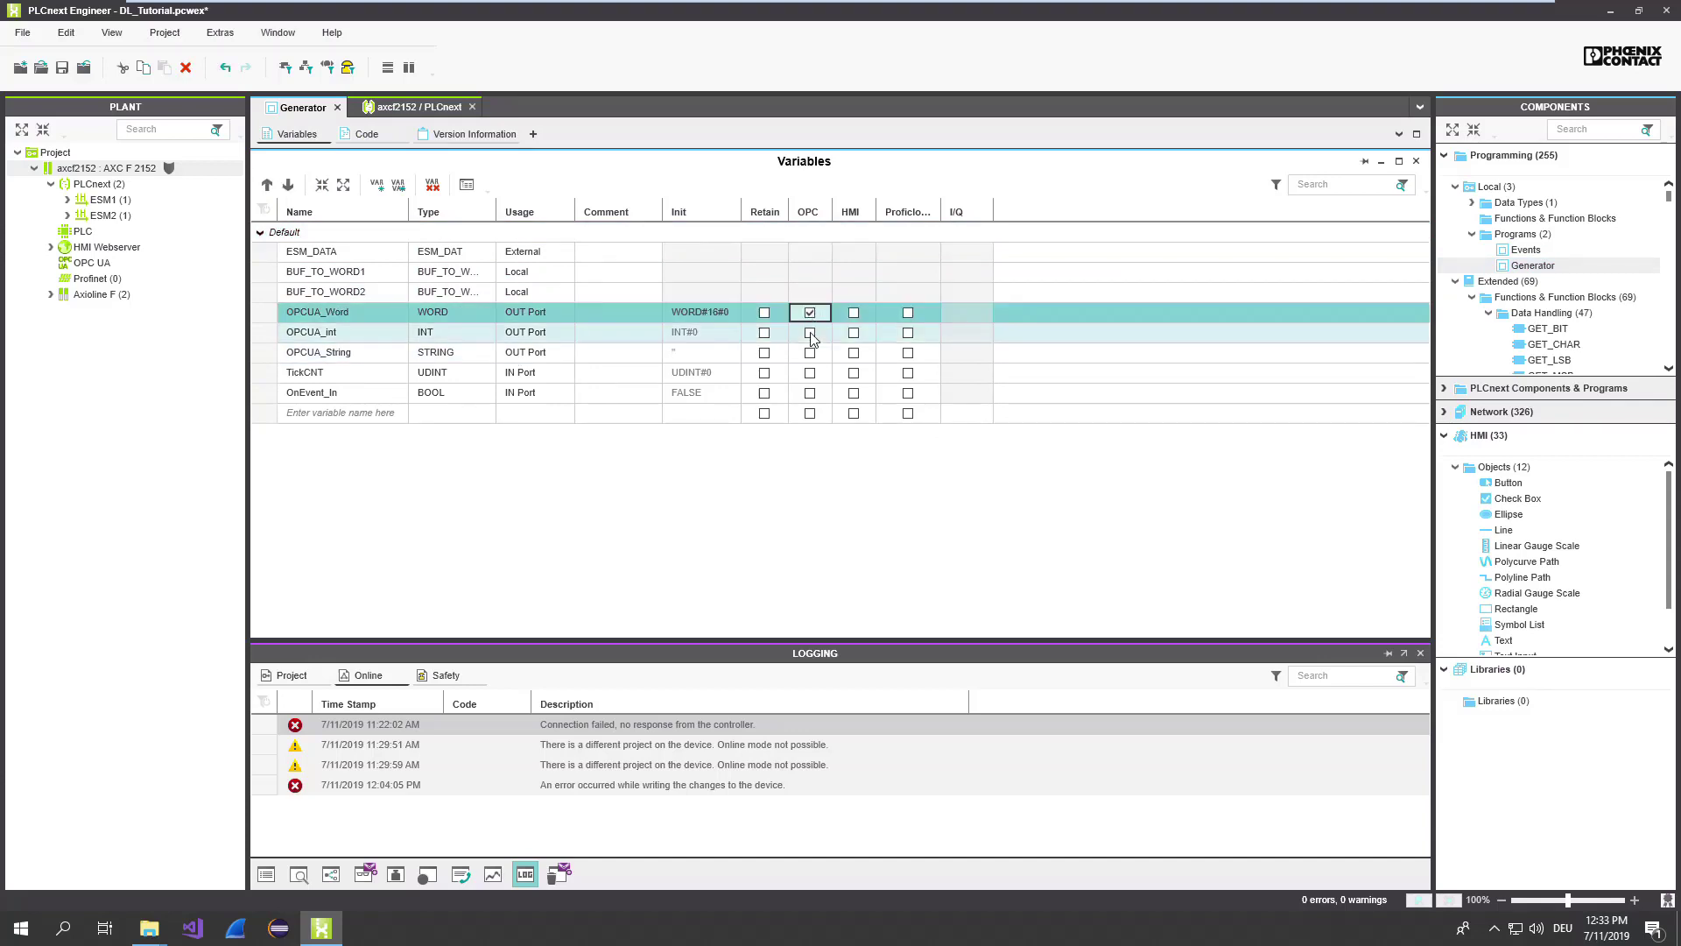
{"action": "left_click", "coordinate": [810, 334]}
{"action": "left_click", "coordinate": [810, 353]}
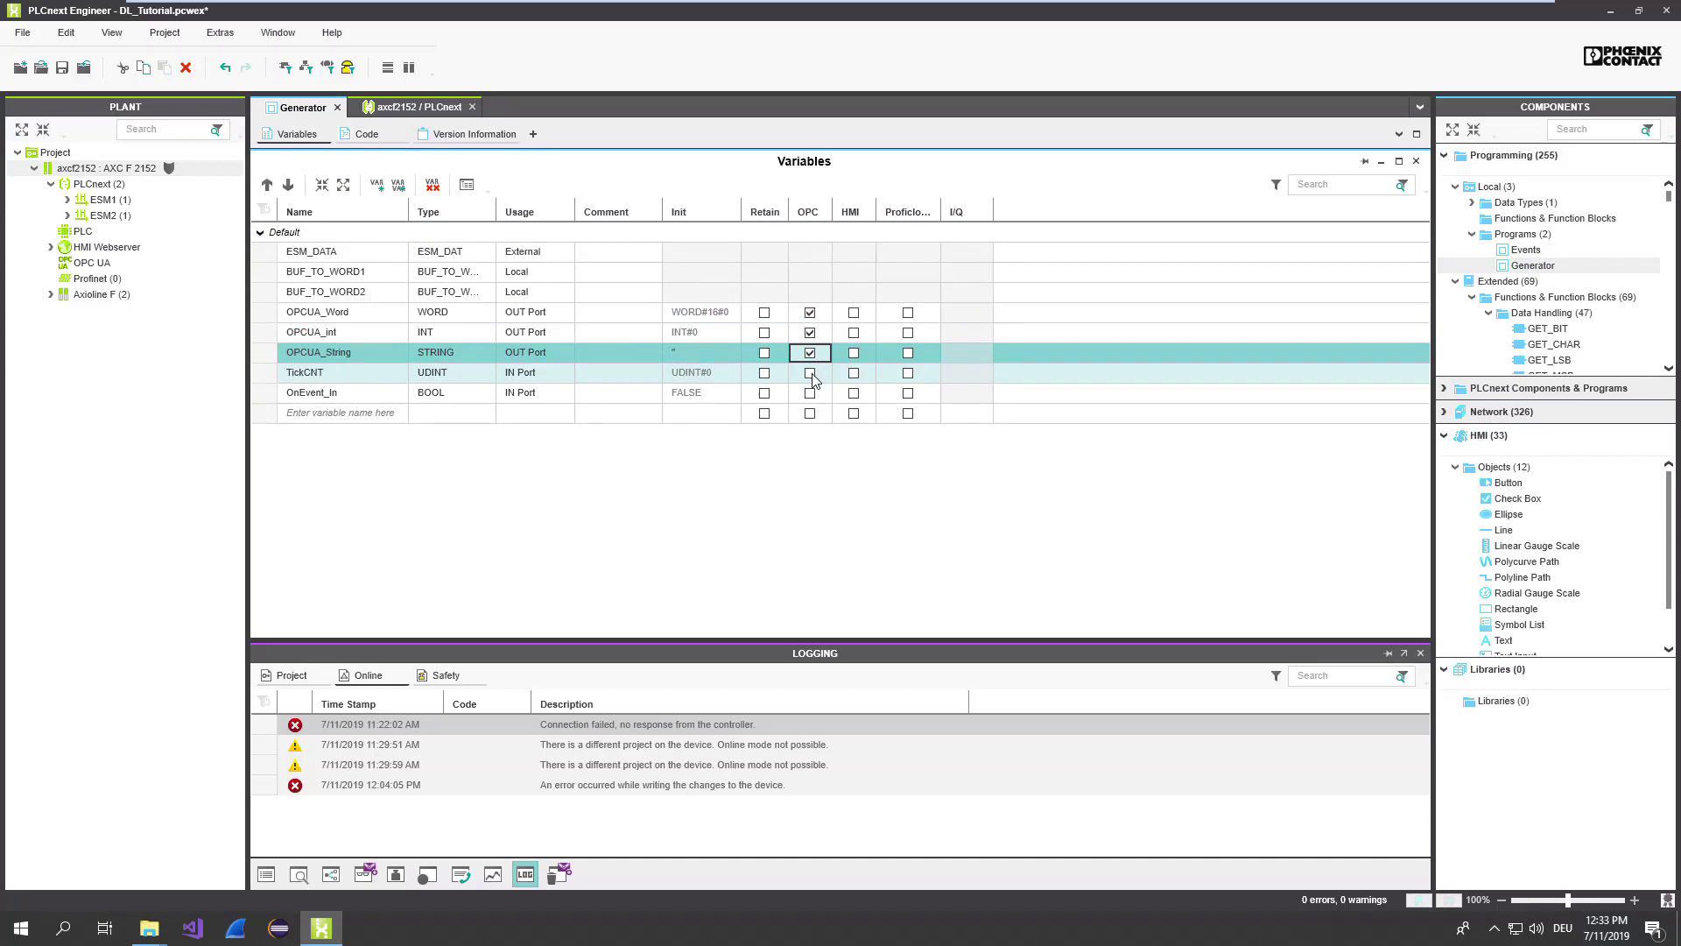
{"action": "left_click", "coordinate": [810, 375]}
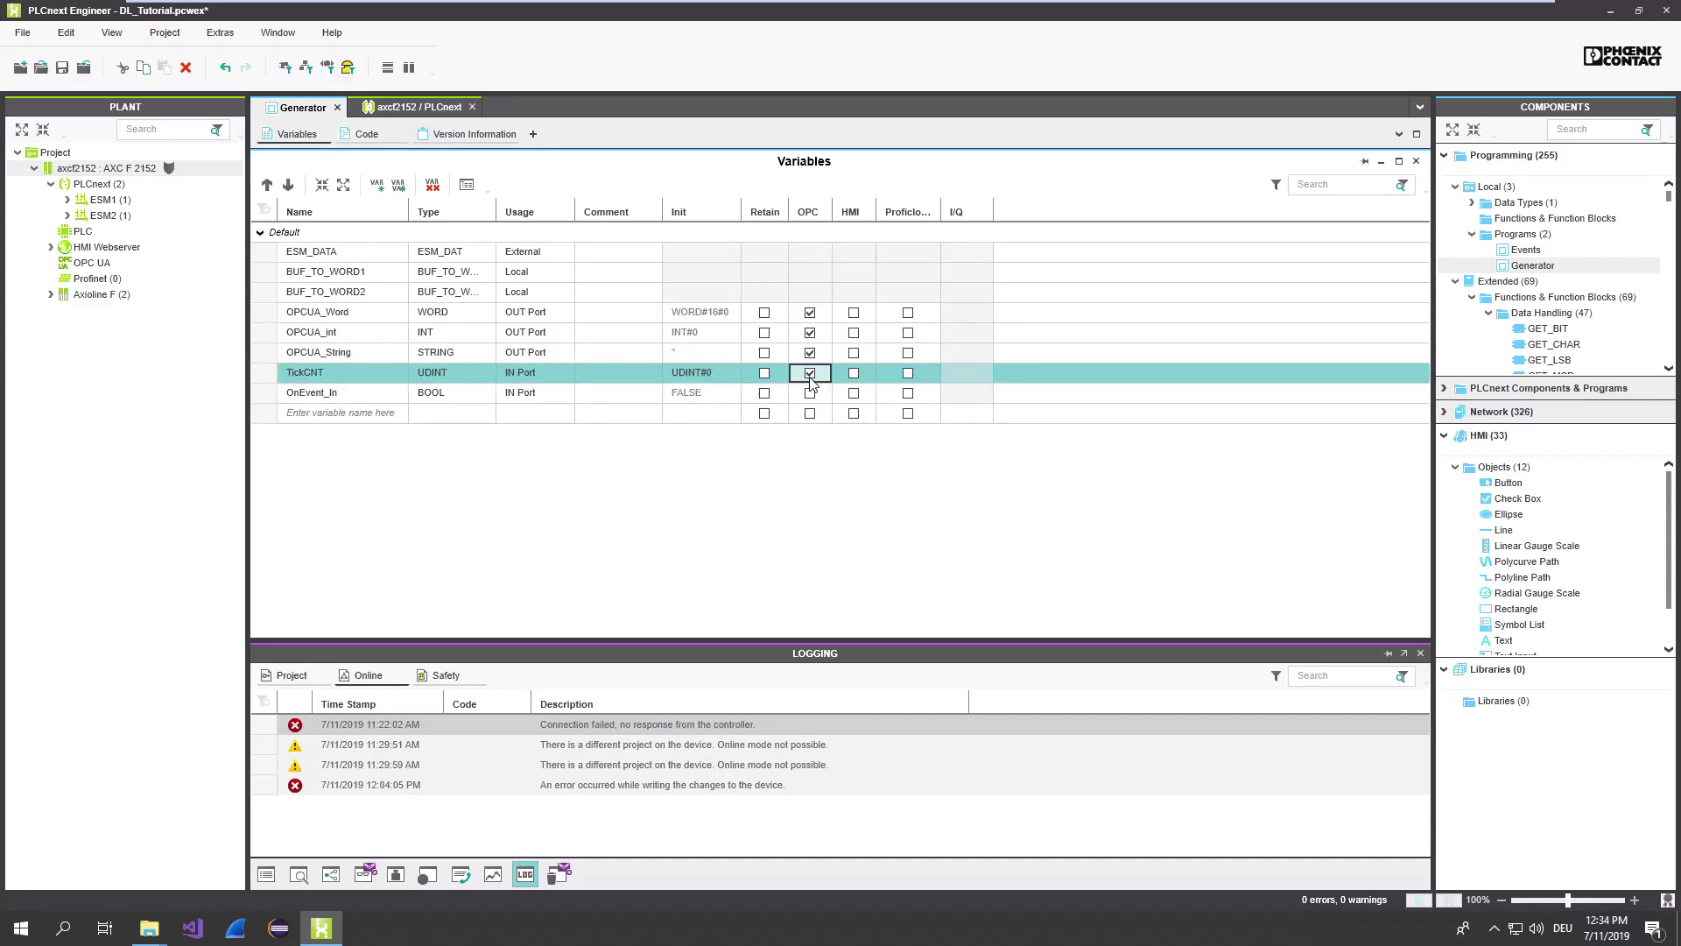
- Set the OPC UA Server's Visibility of variables to Marked in Basic settings
{"action": "double_click", "coordinate": [93, 268]}
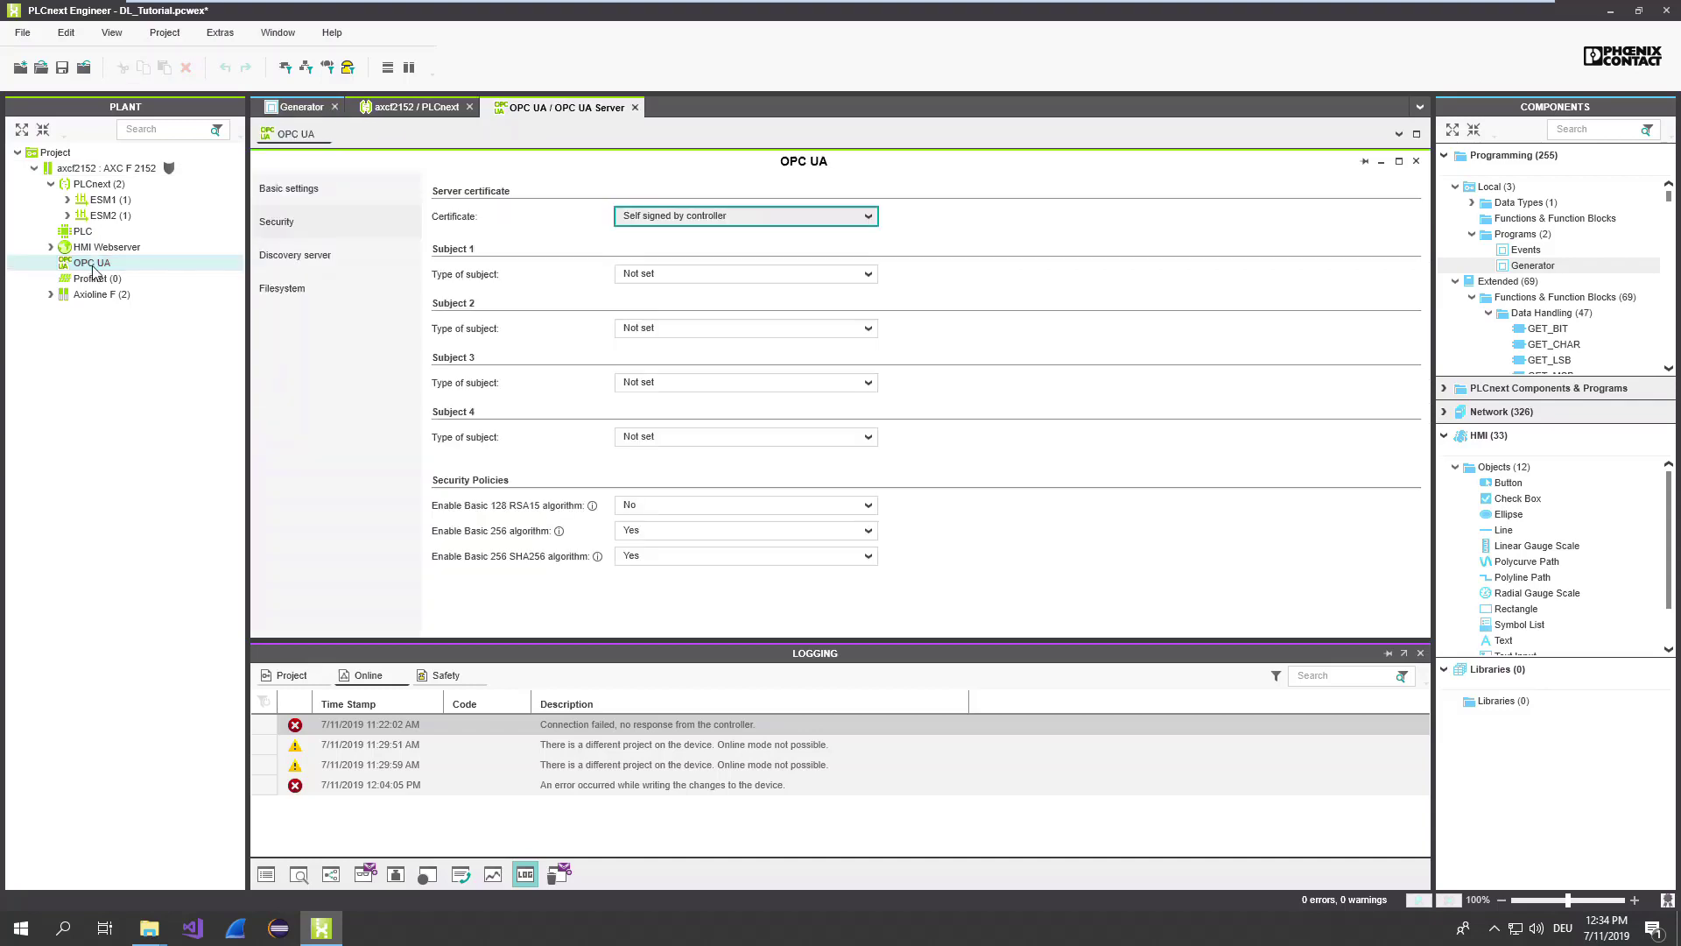
{"action": "left_click", "coordinate": [319, 188]}
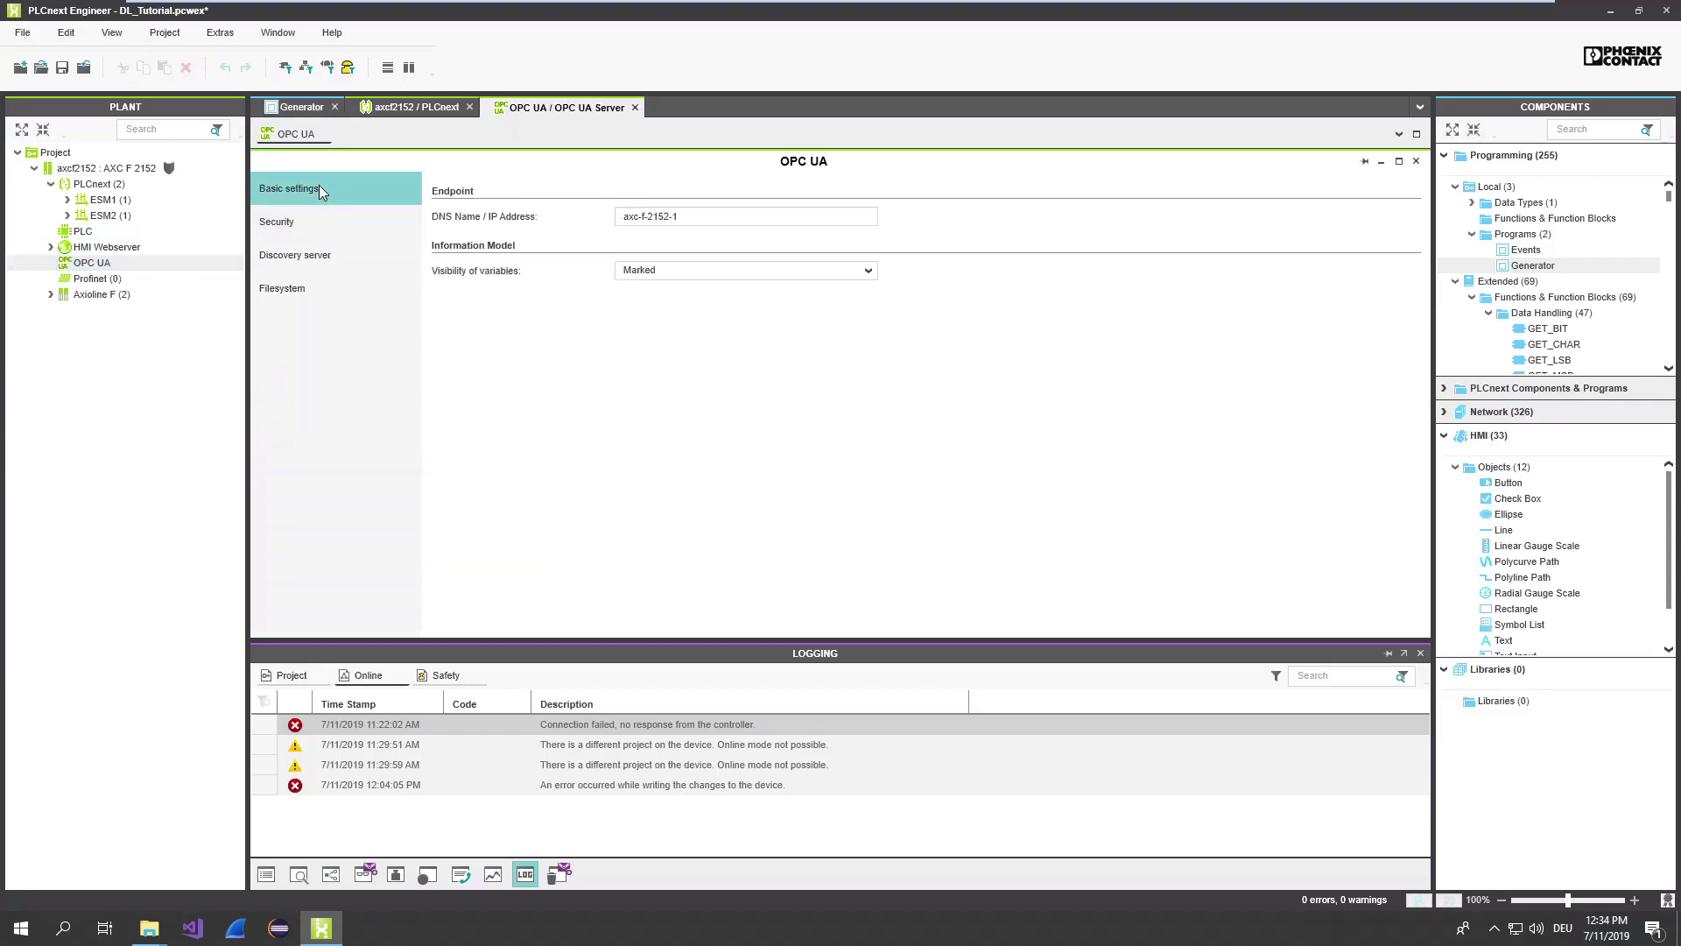
{"action": "left_click", "coordinate": [698, 275]}
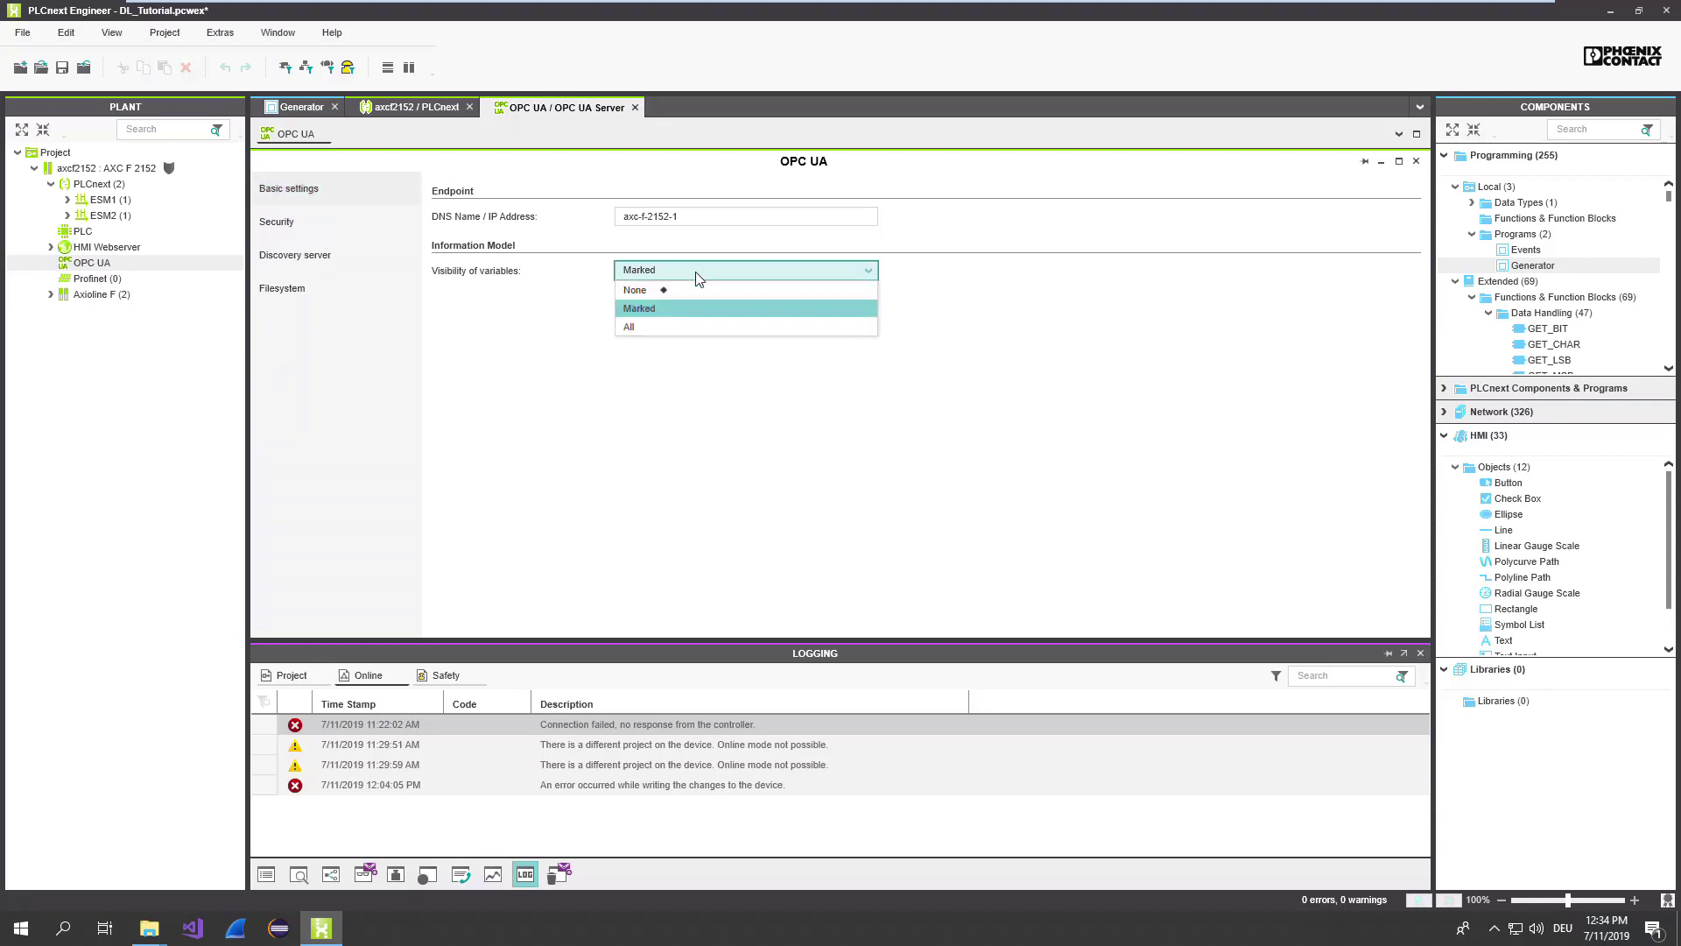
{"action": "left_click", "coordinate": [643, 310]}
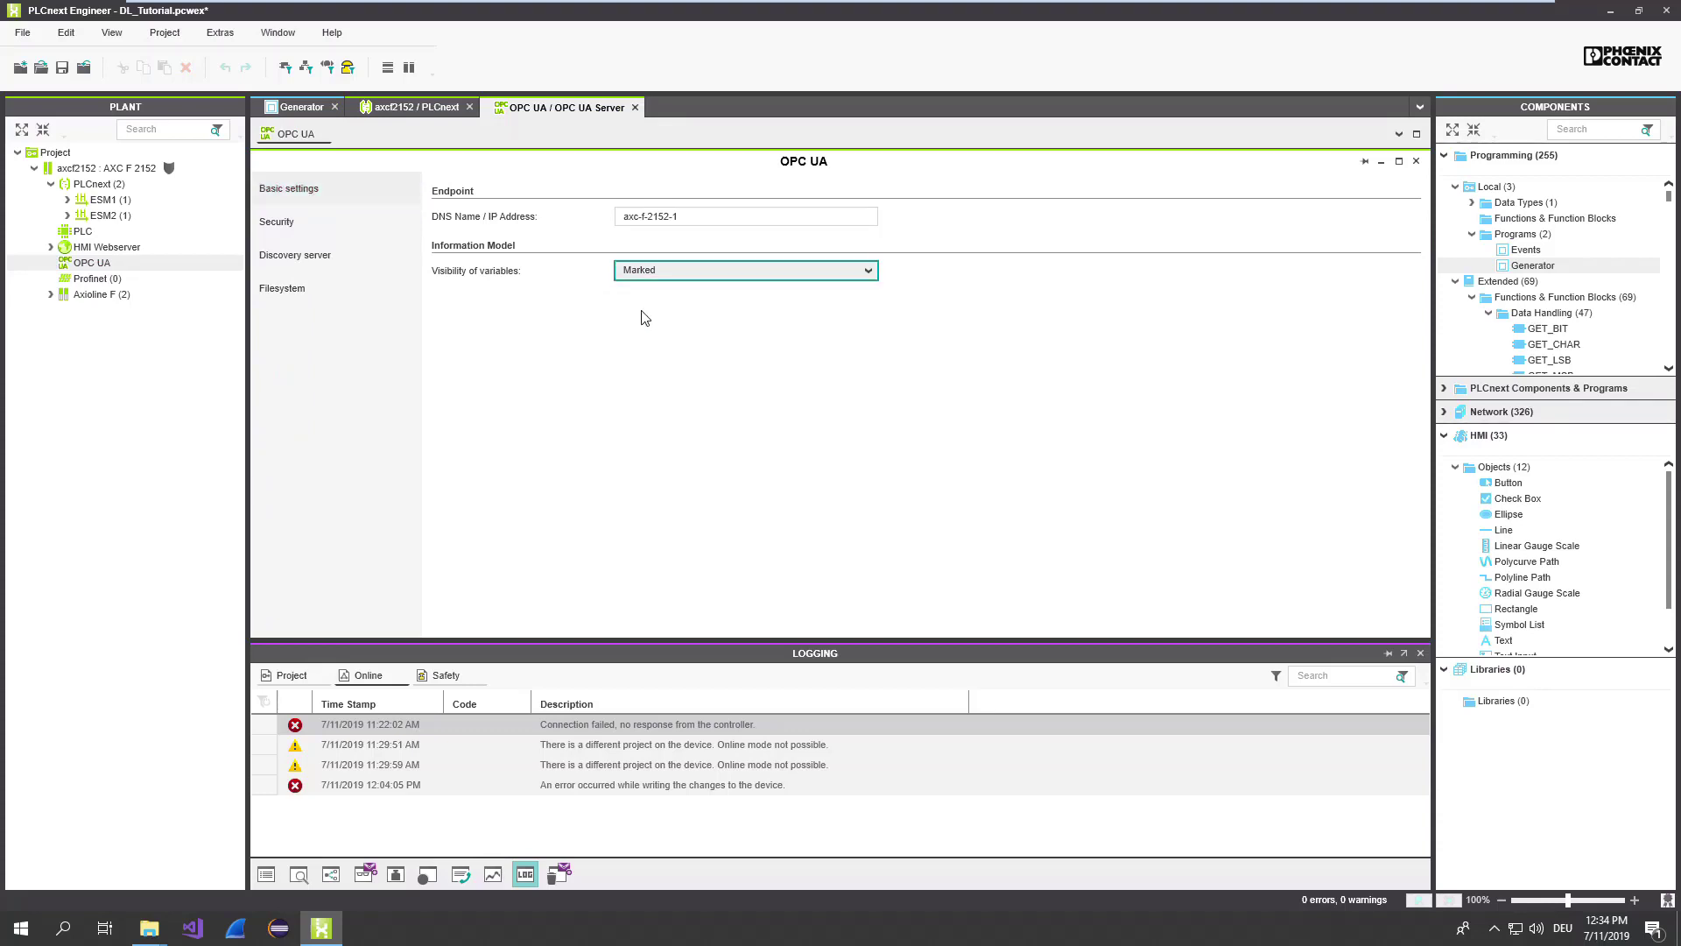
- Write and start the project on the AXC F 2152 controller, then minimize PLCnext Engineer
{"action": "left_click", "coordinate": [125, 172]}
{"action": "right_click", "coordinate": [125, 172]}
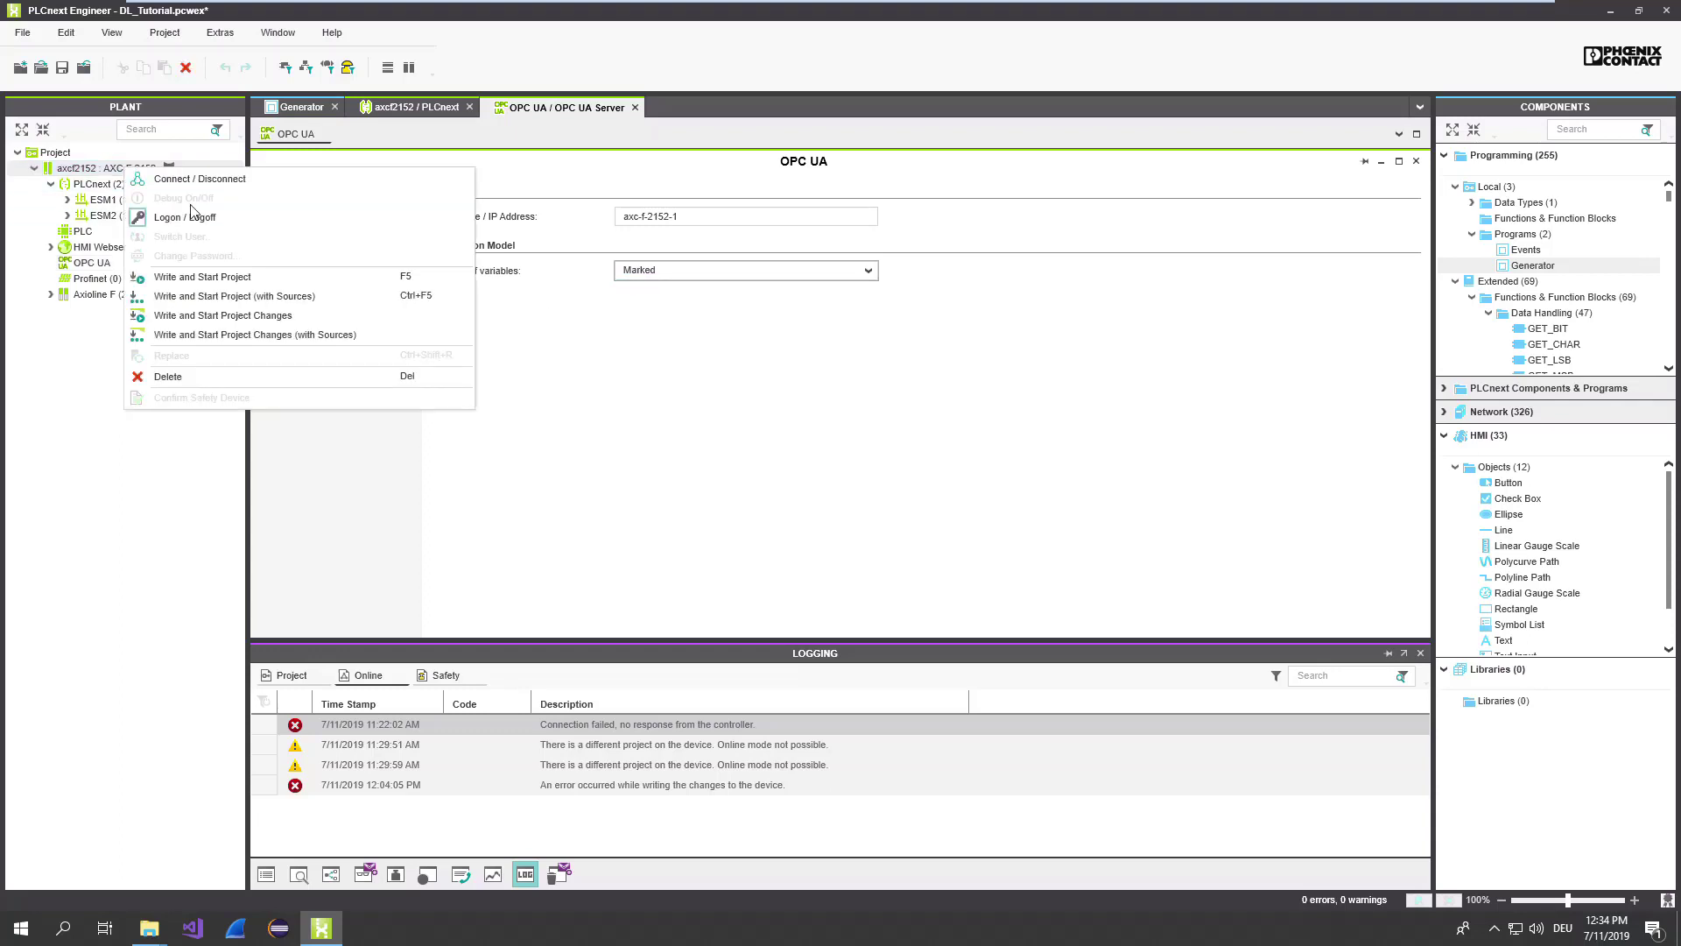
{"action": "left_click", "coordinate": [260, 277]}
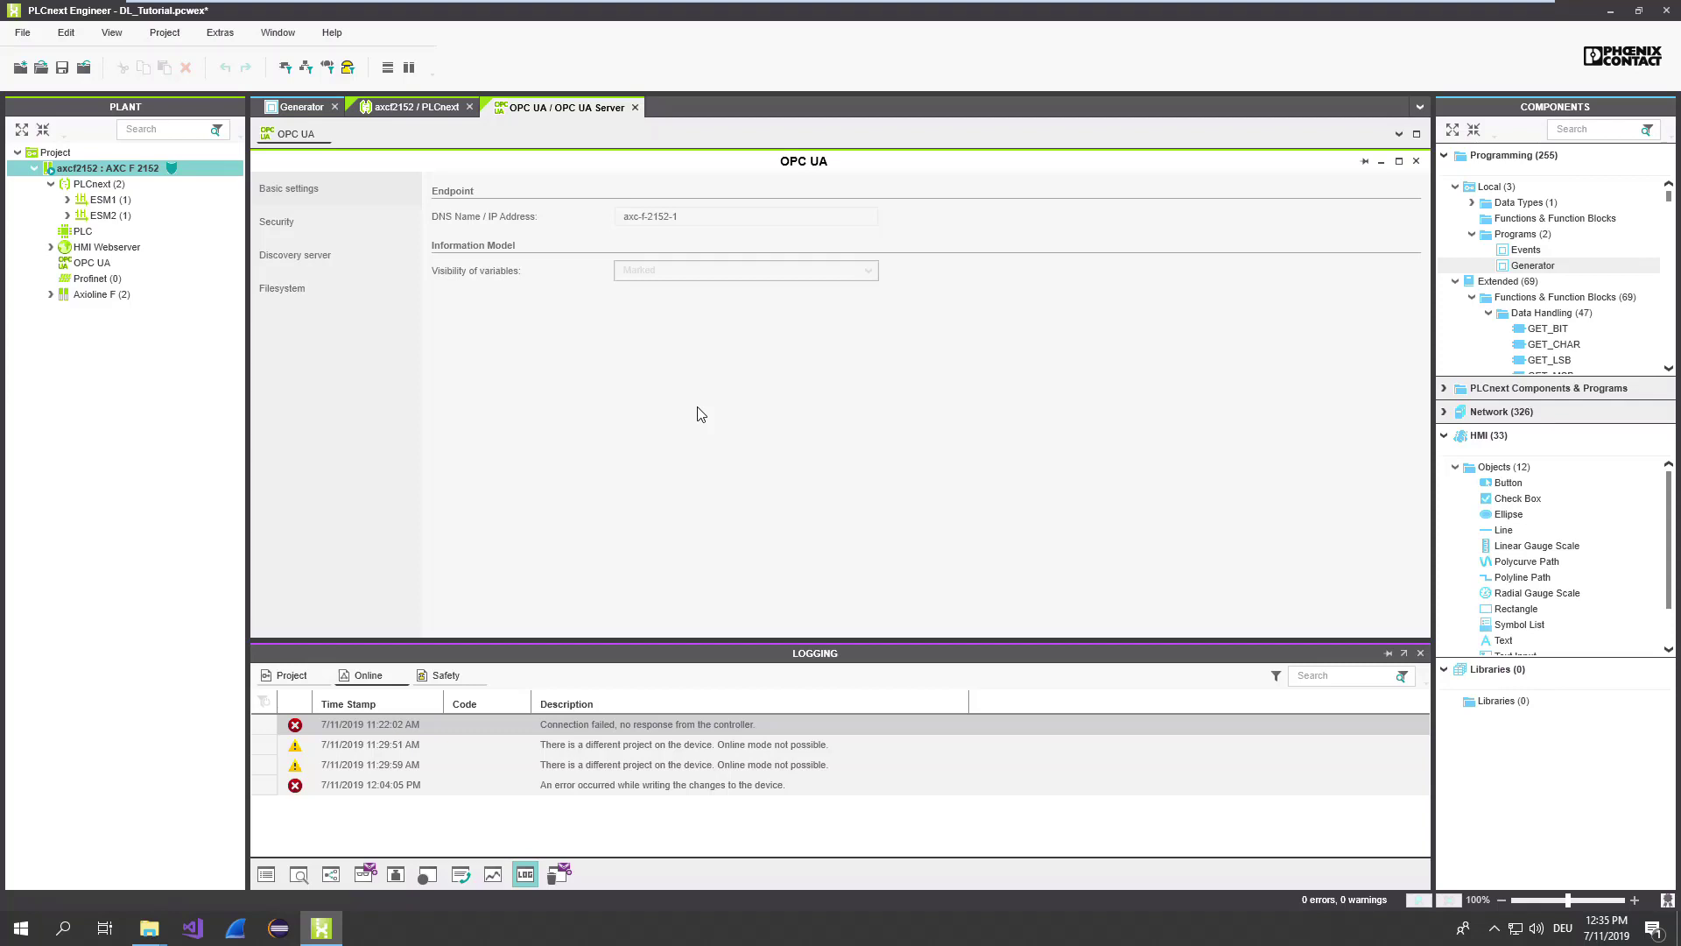
{"action": "left_click", "coordinate": [1611, 13]}
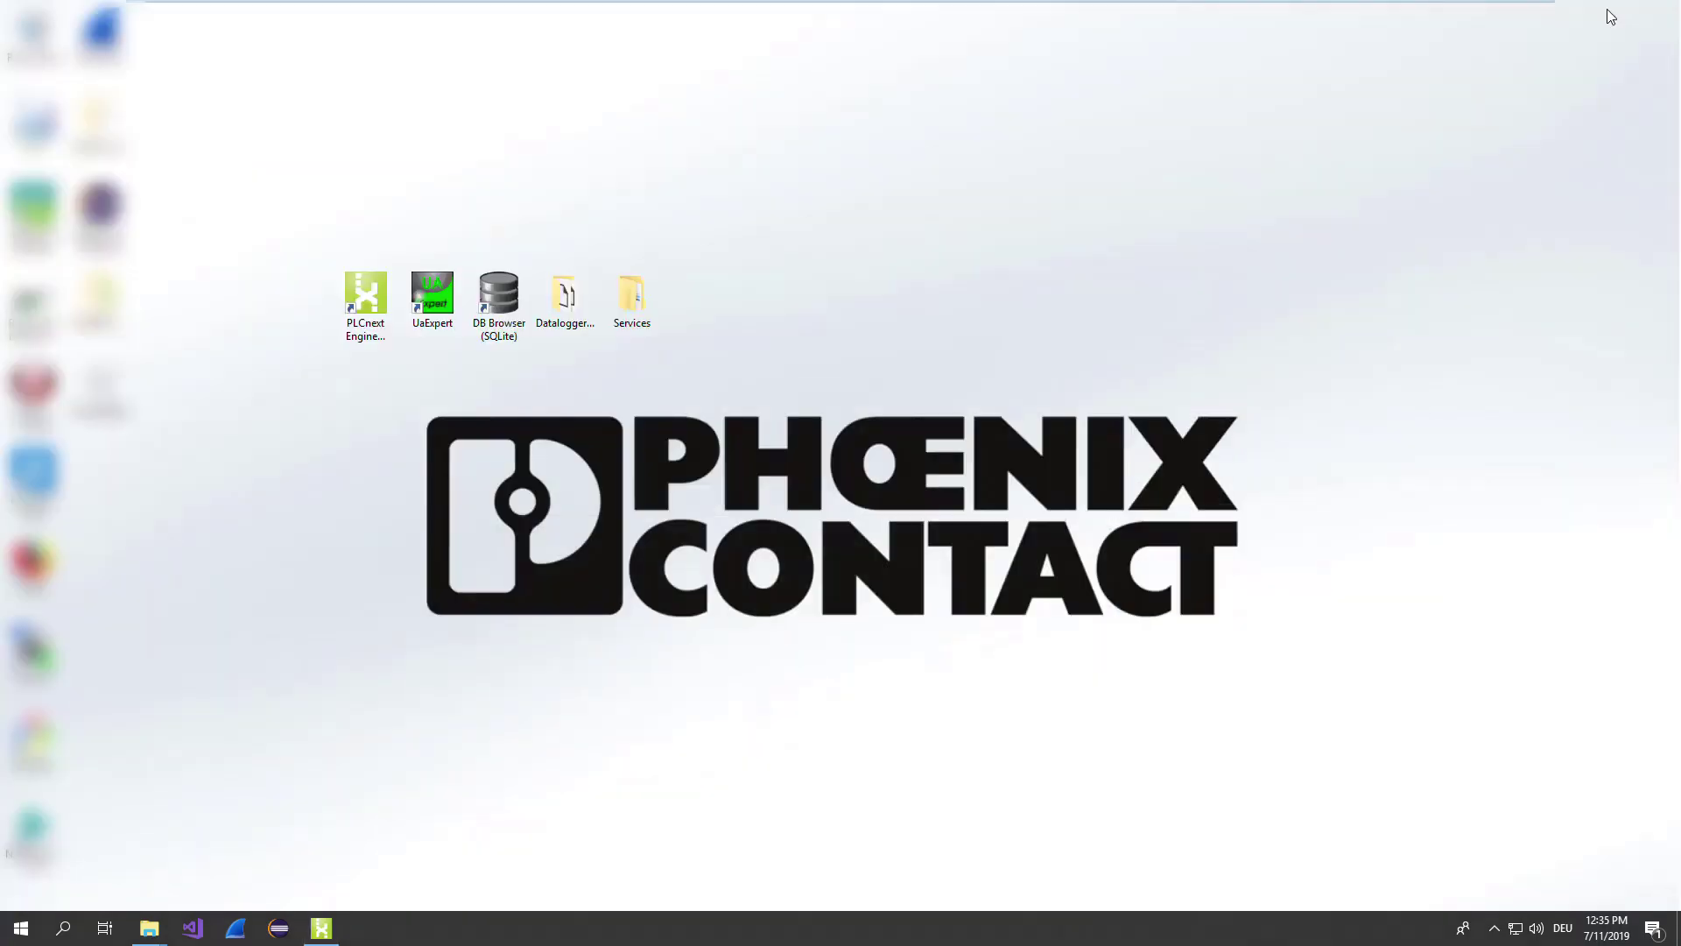
- Launch UaExpert and add eUAServer@axc-f-2152-1 from Recently Used as a new server
{"action": "double_click", "coordinate": [435, 296]}
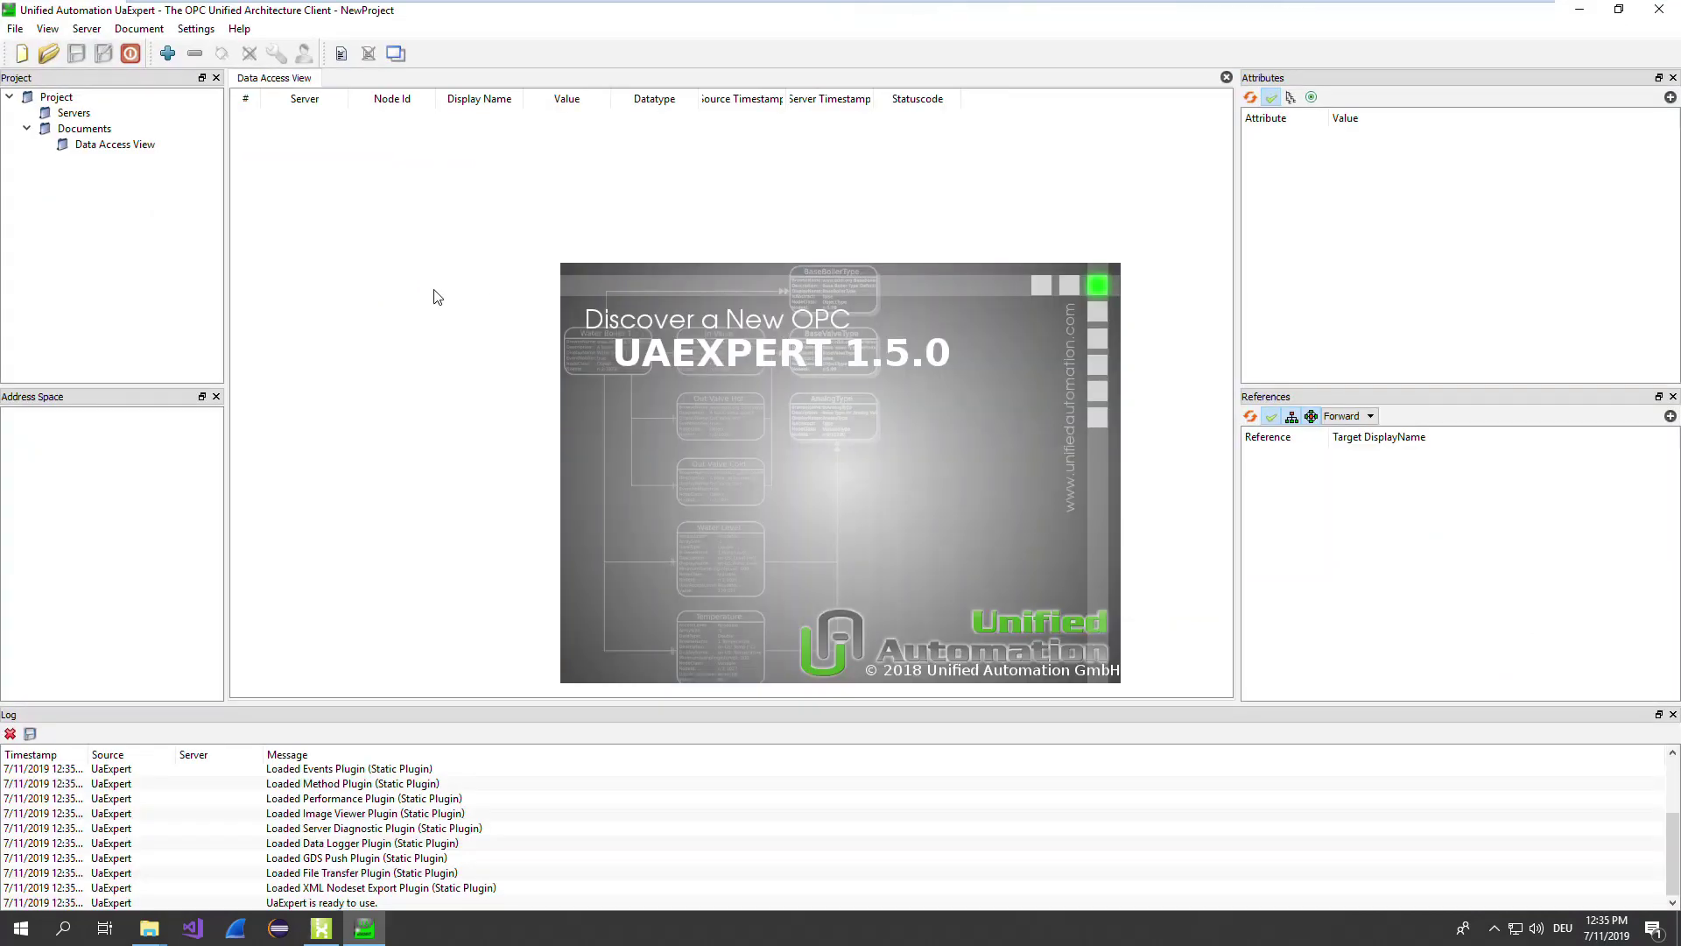
{"action": "left_click", "coordinate": [88, 115]}
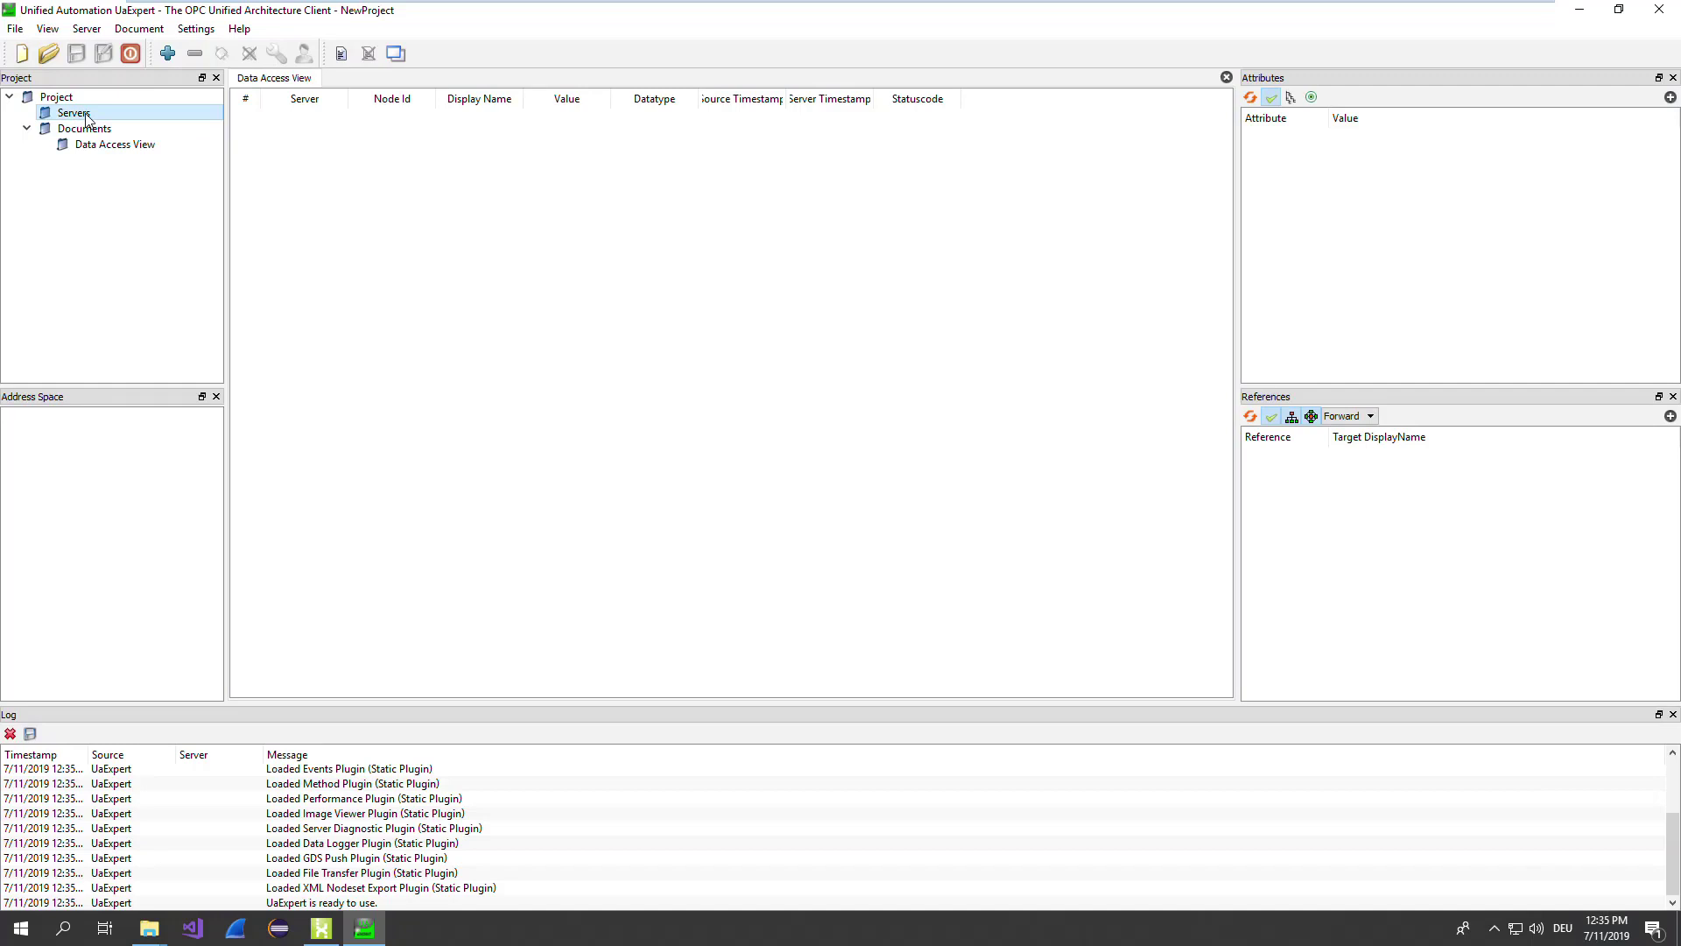
{"action": "right_click", "coordinate": [87, 118]}
{"action": "left_click", "coordinate": [123, 123]}
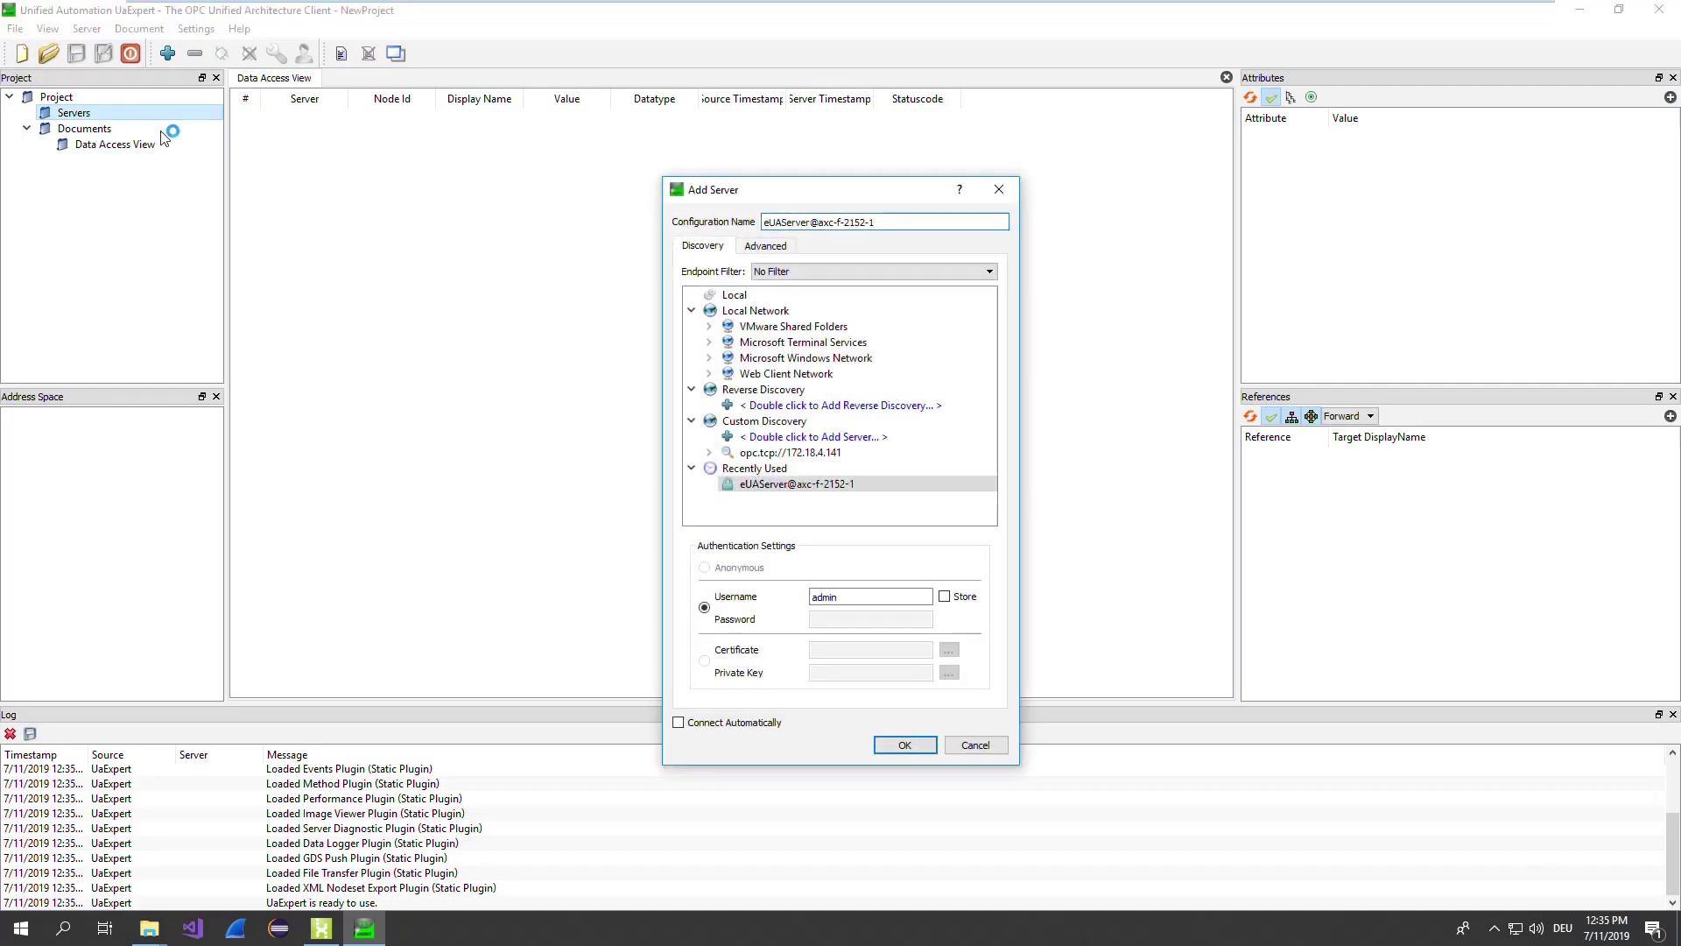
{"action": "left_click", "coordinate": [814, 486]}
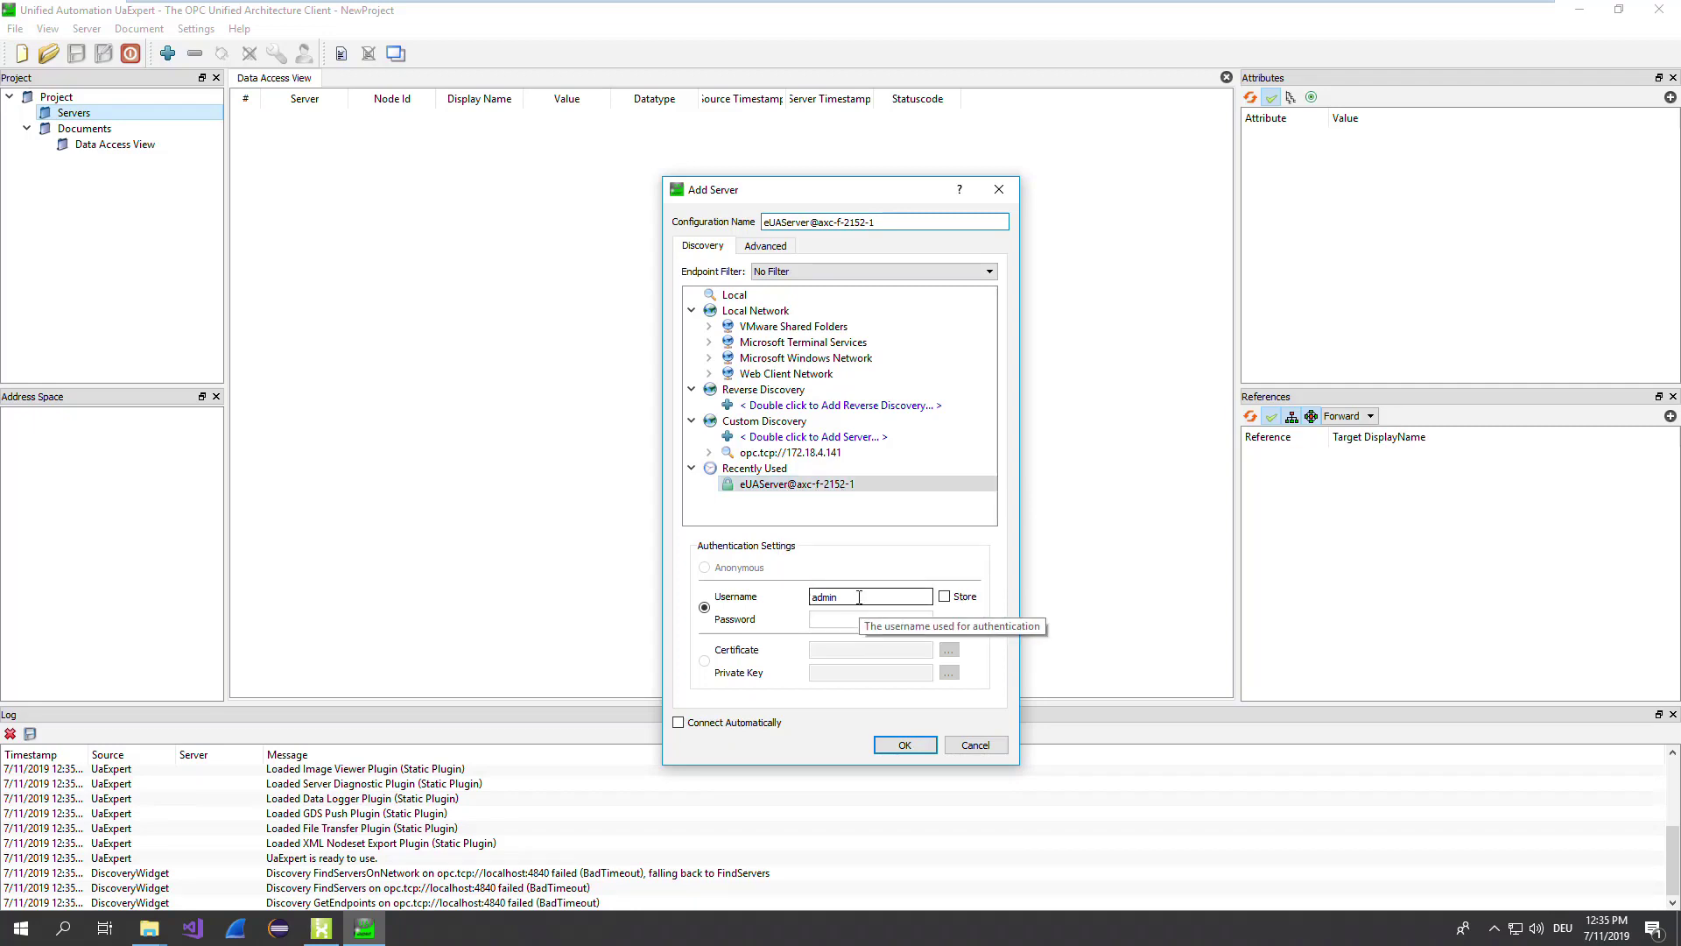
- Log in to eUAServer@axc-f-2152-1, accepting its certificate temporarily and ignoring the hostname mismatch
{"action": "left_click", "coordinate": [905, 744]}
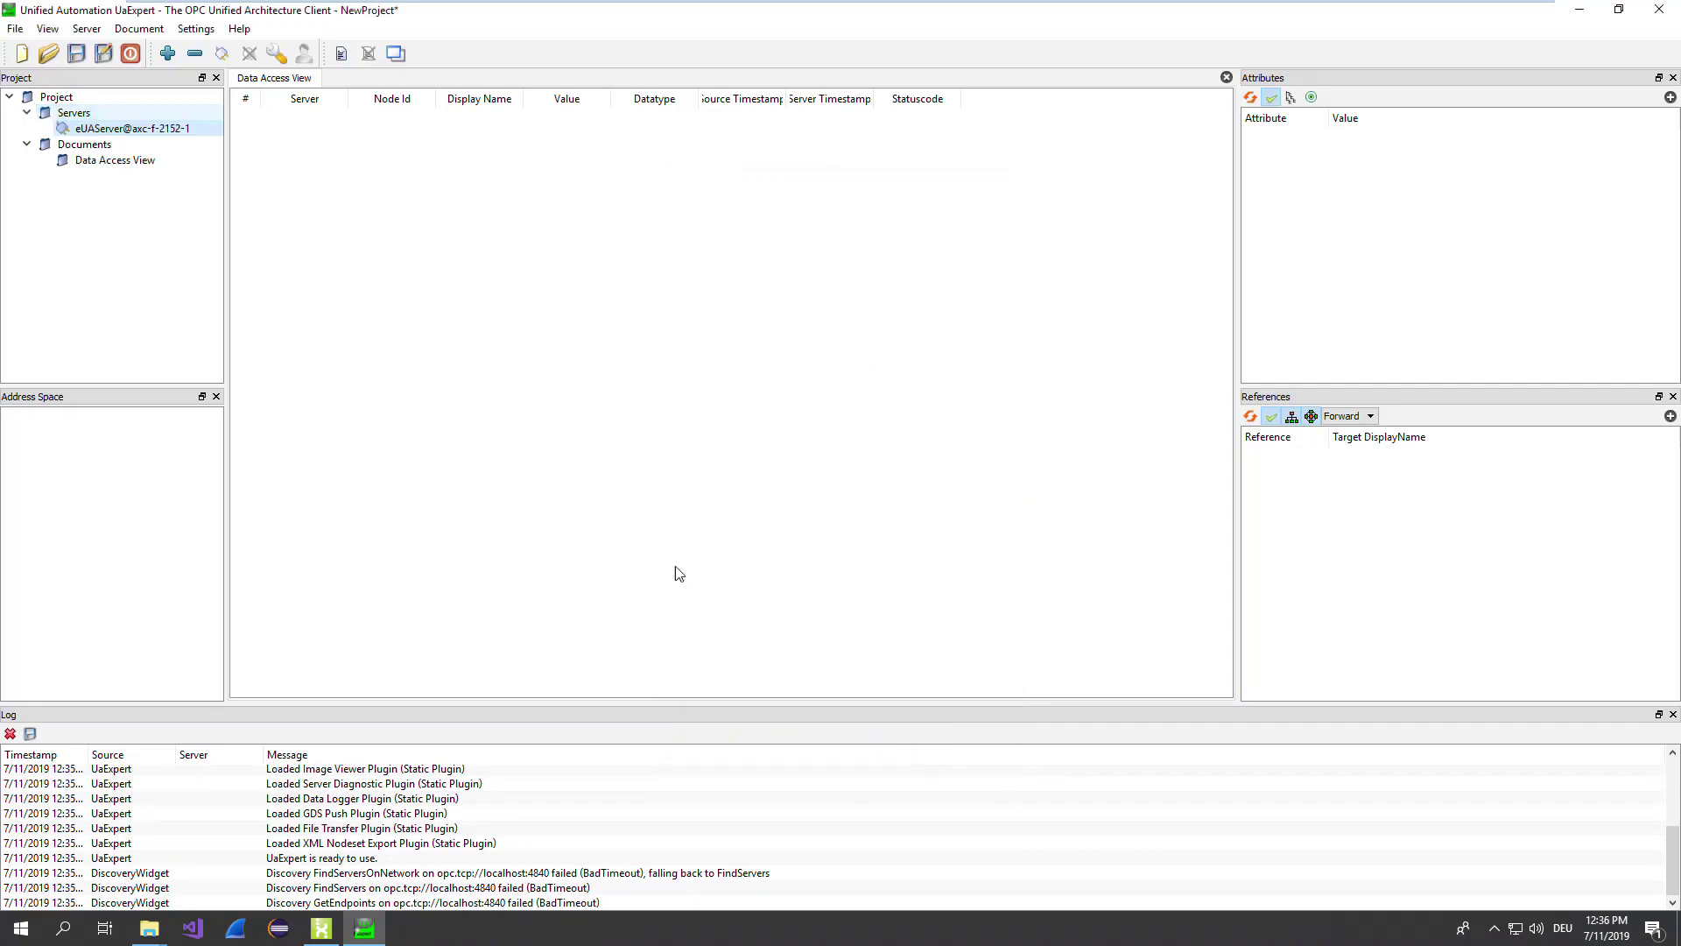
{"action": "right_click", "coordinate": [147, 128]}
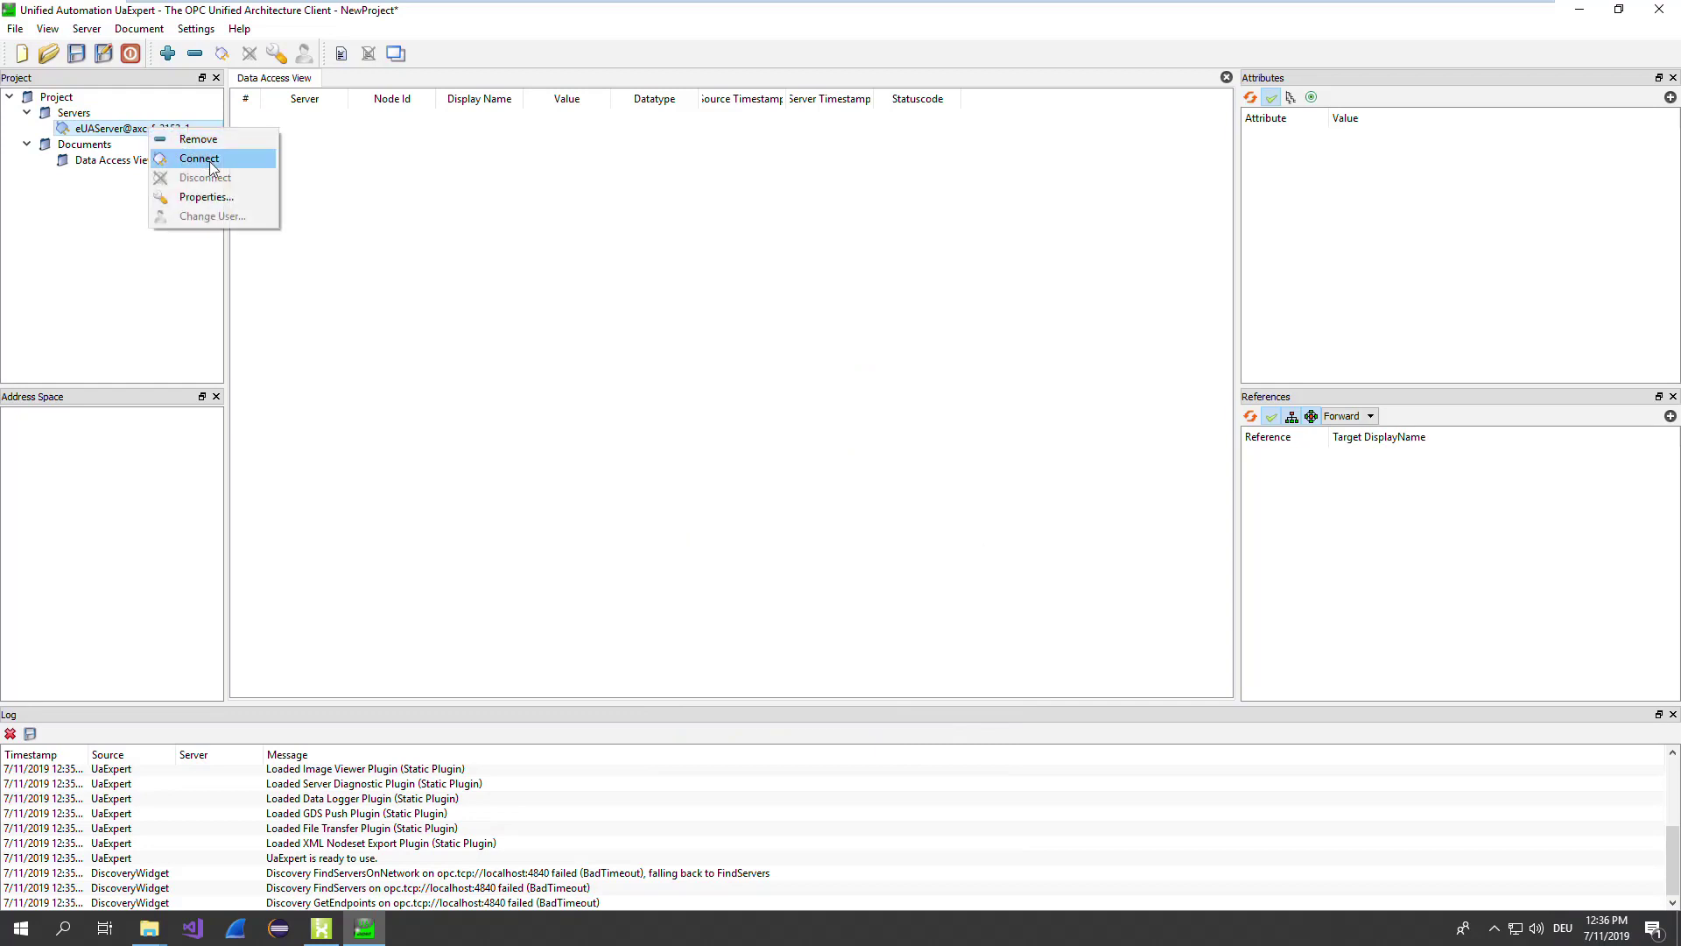
{"action": "left_click", "coordinate": [198, 158]}
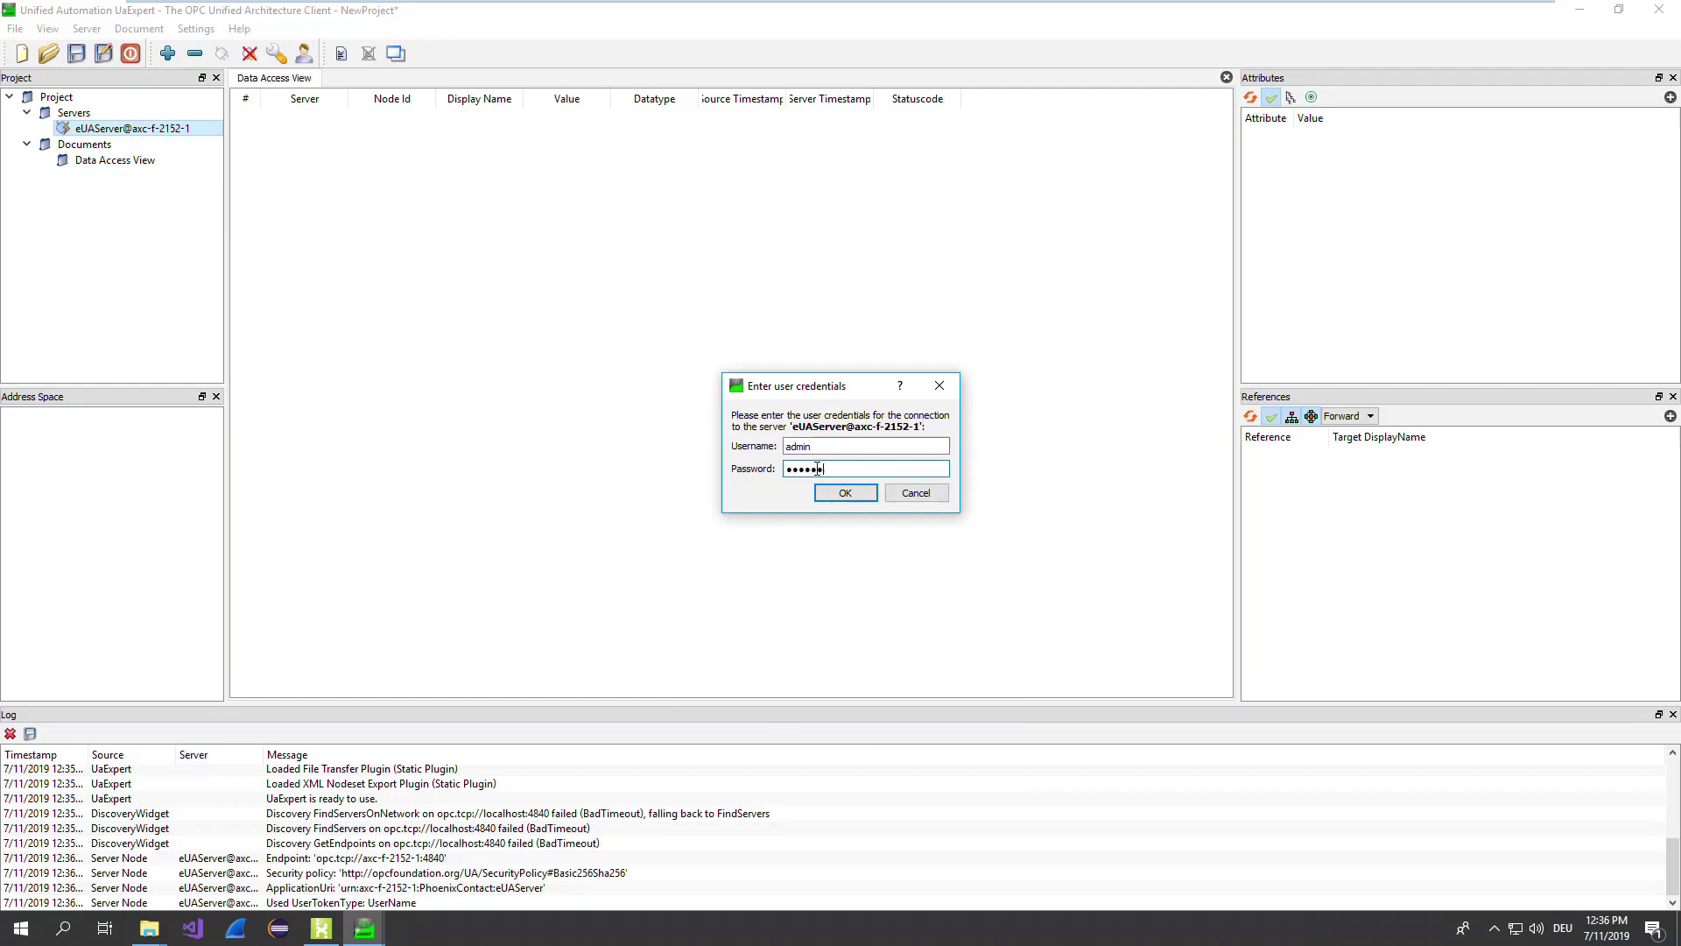
{"action": "key", "text": "Return"}
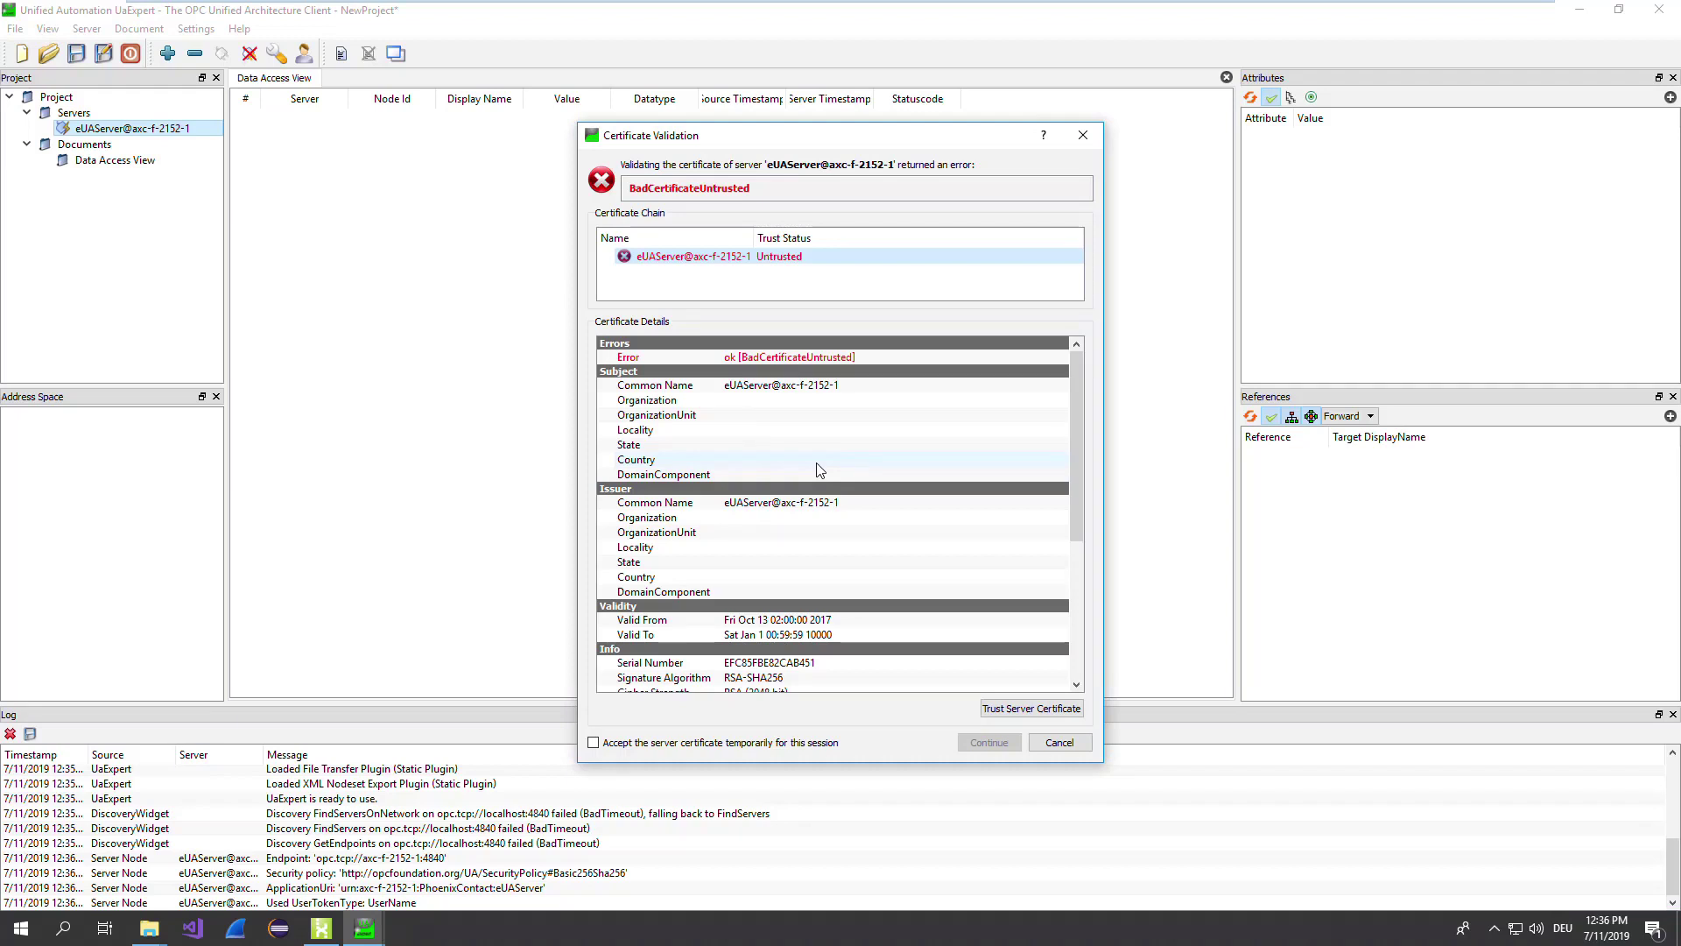
{"action": "left_click", "coordinate": [707, 742]}
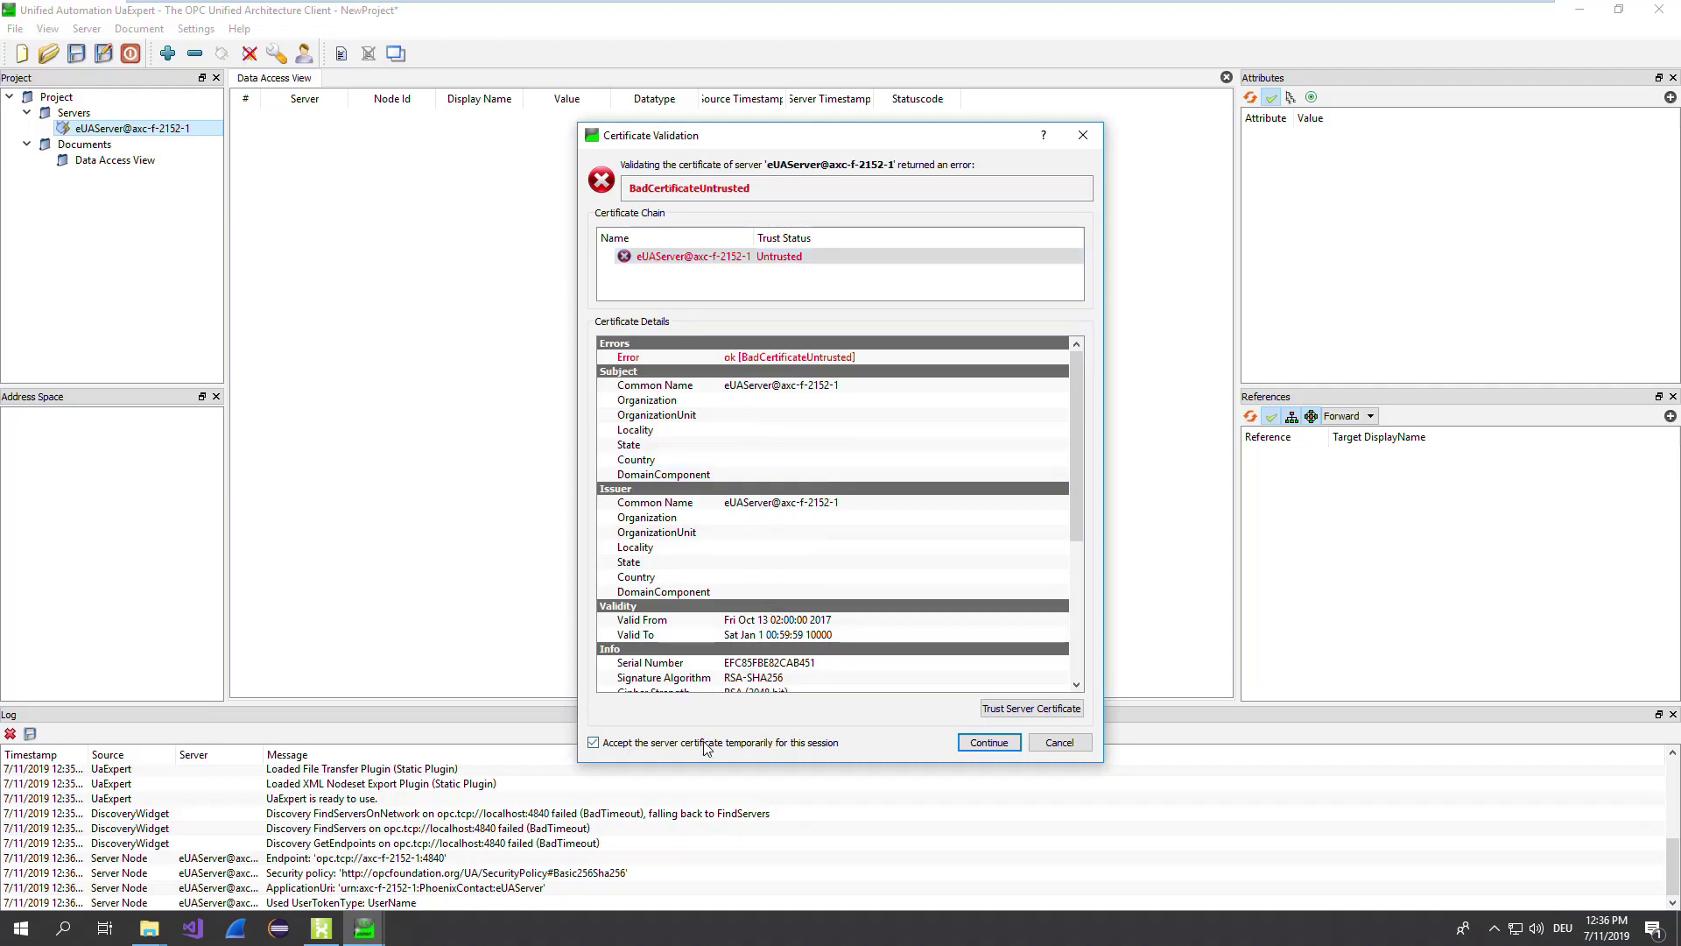
{"action": "left_click", "coordinate": [990, 743]}
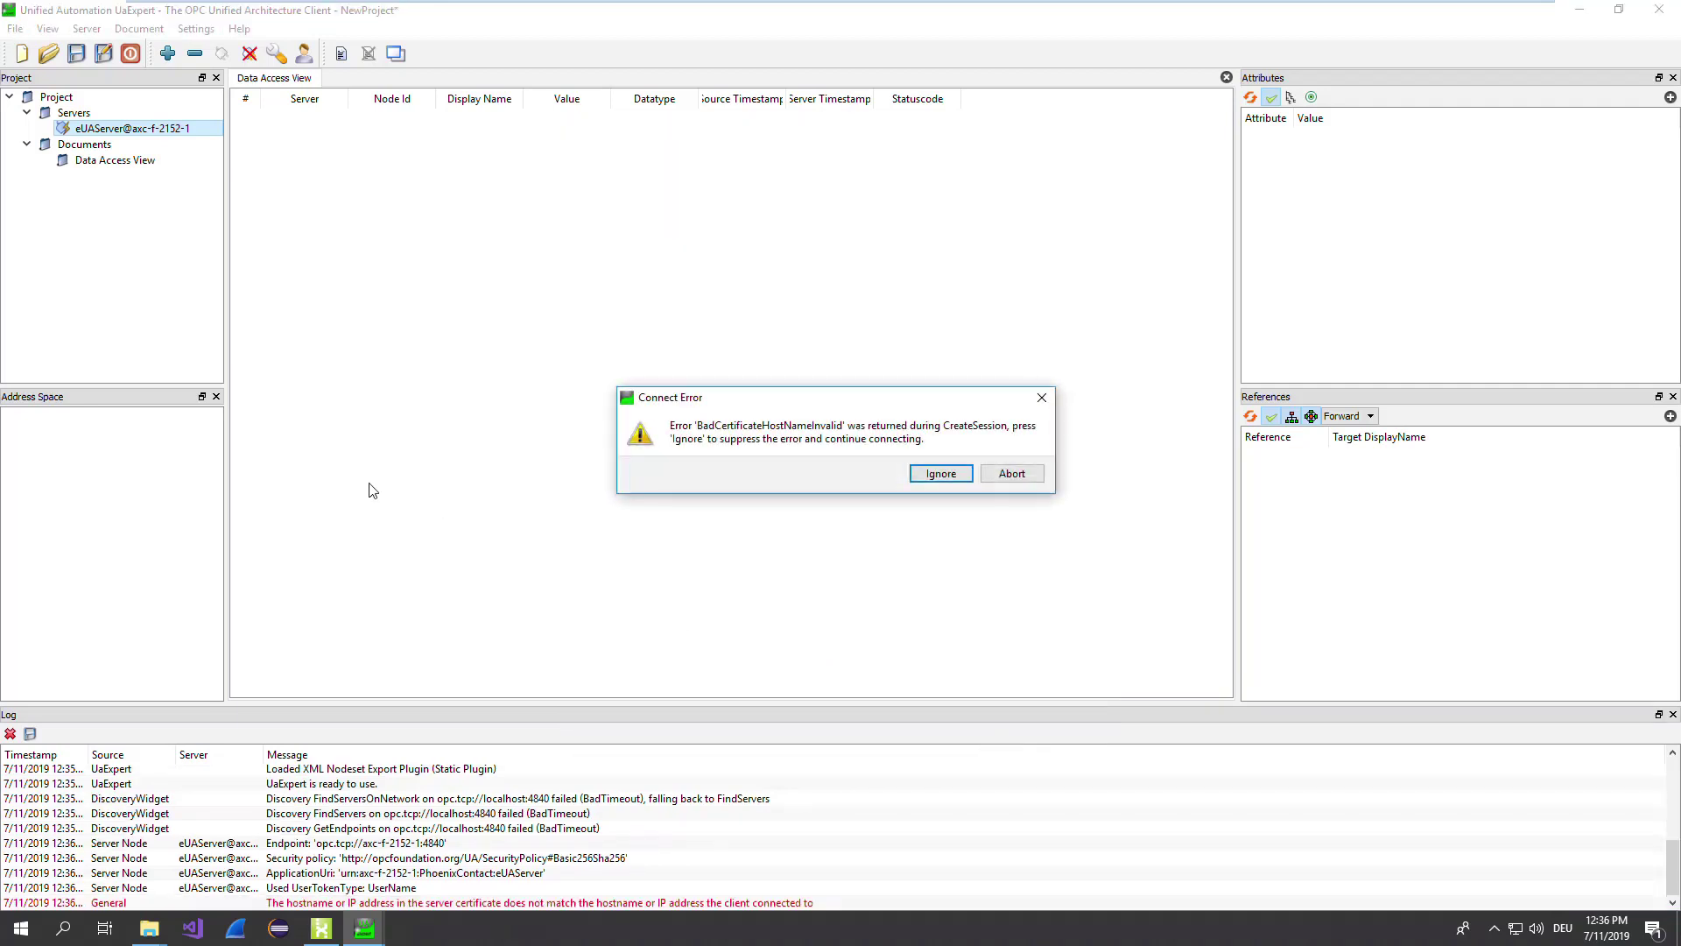
{"action": "left_click", "coordinate": [941, 477]}
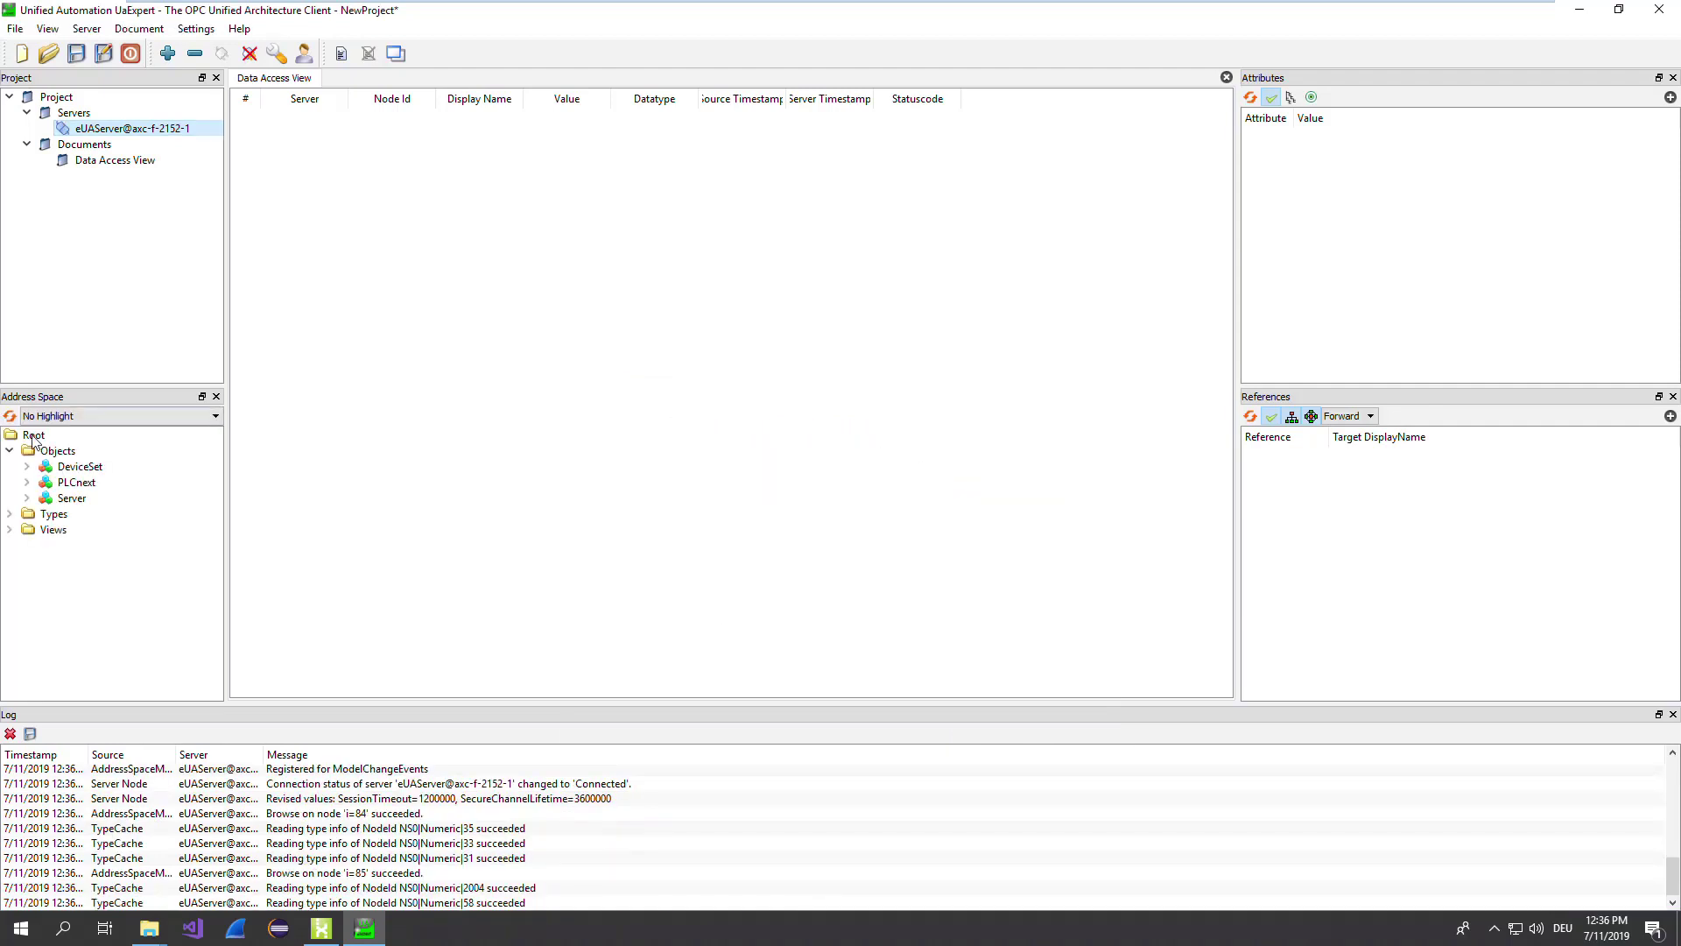
- Expand PLCnext > Arp.Plc.Eclr > Generator1 and compare TickCNT's and OPCUA_int's Historizing attributes
{"action": "left_click", "coordinate": [28, 483]}
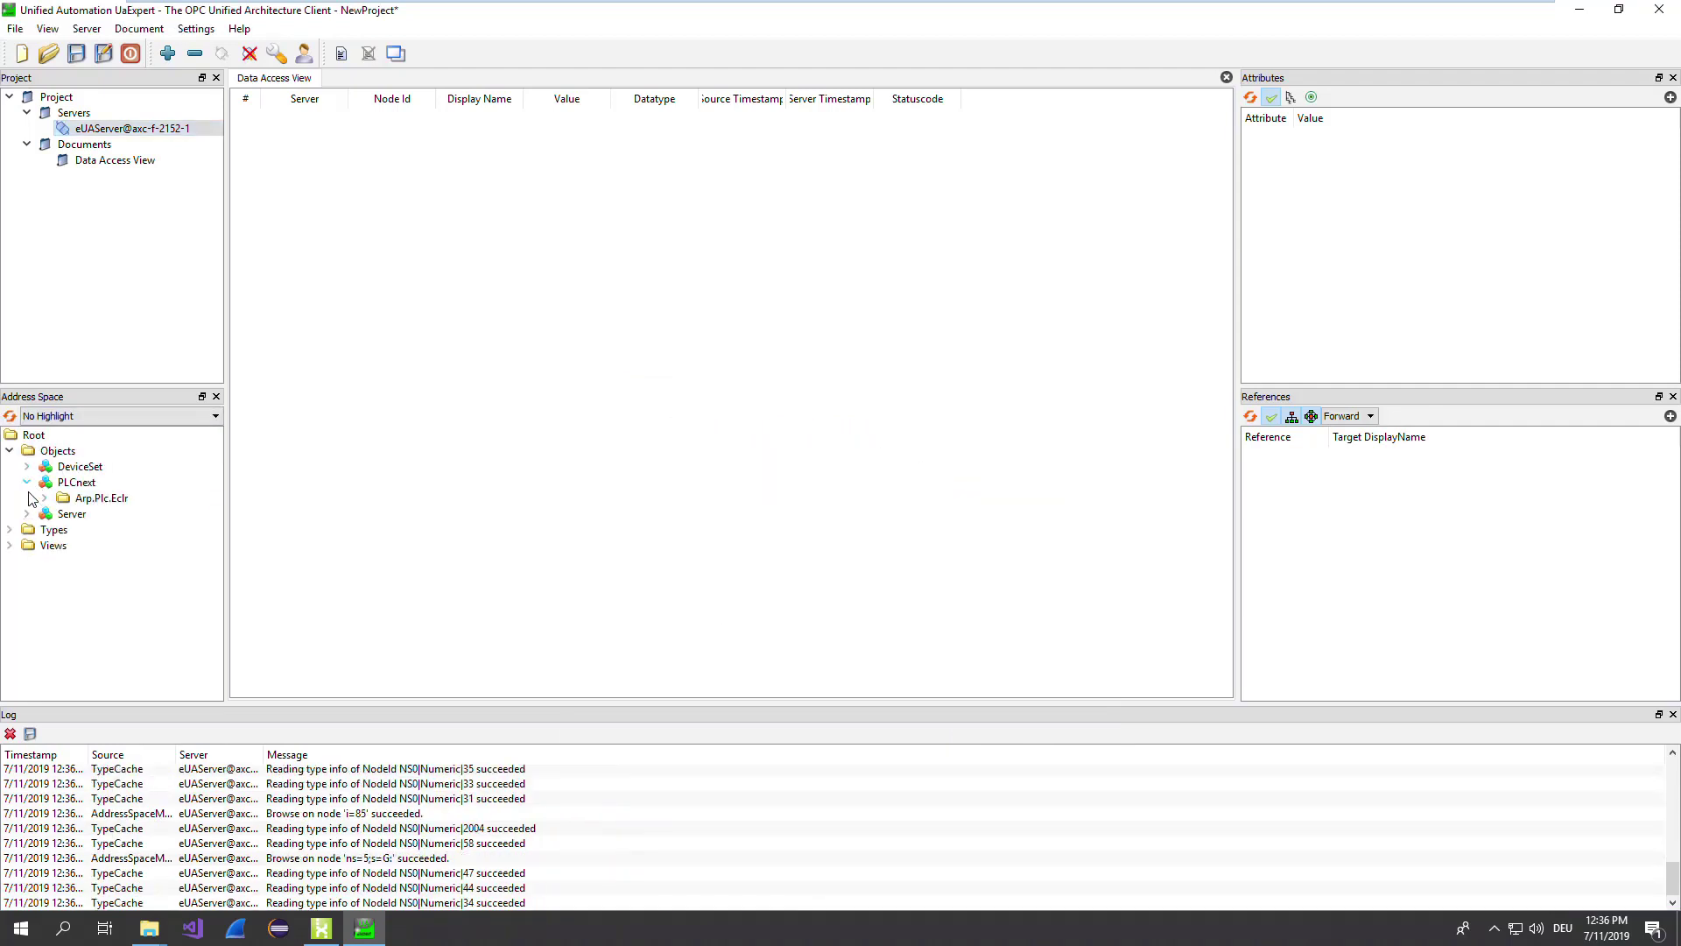
{"action": "left_click", "coordinate": [44, 498]}
{"action": "left_click", "coordinate": [62, 515]}
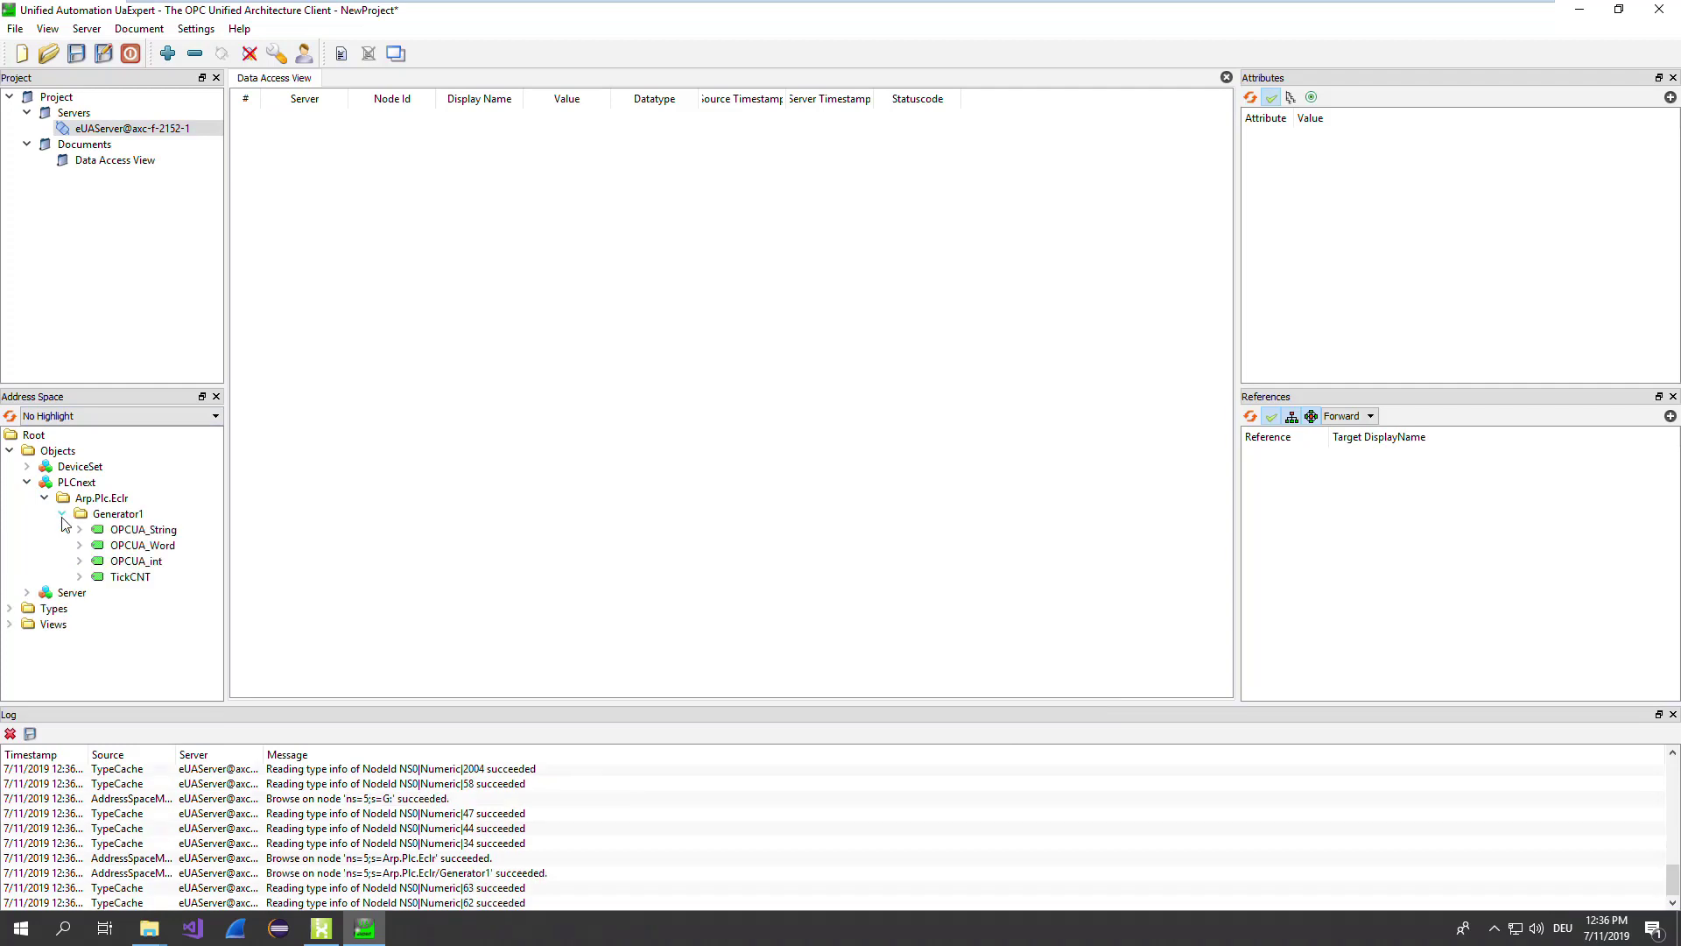
{"action": "left_click", "coordinate": [128, 578]}
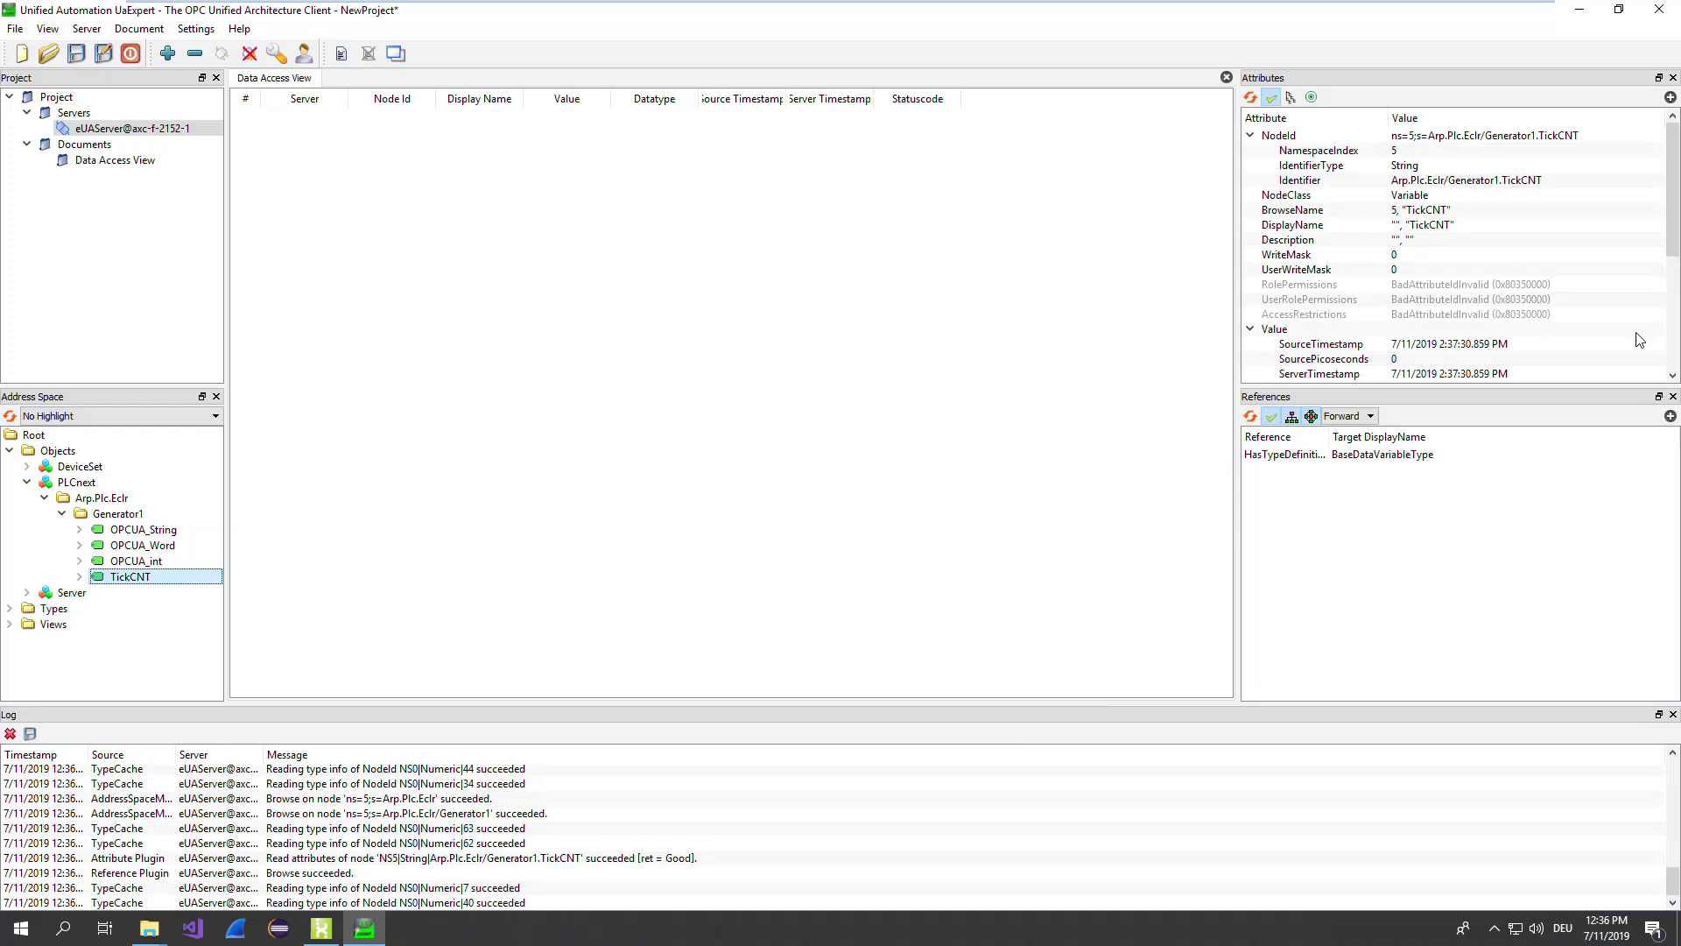
{"action": "left_click_drag", "start_coordinate": [1675, 208], "coordinate": [1677, 326]}
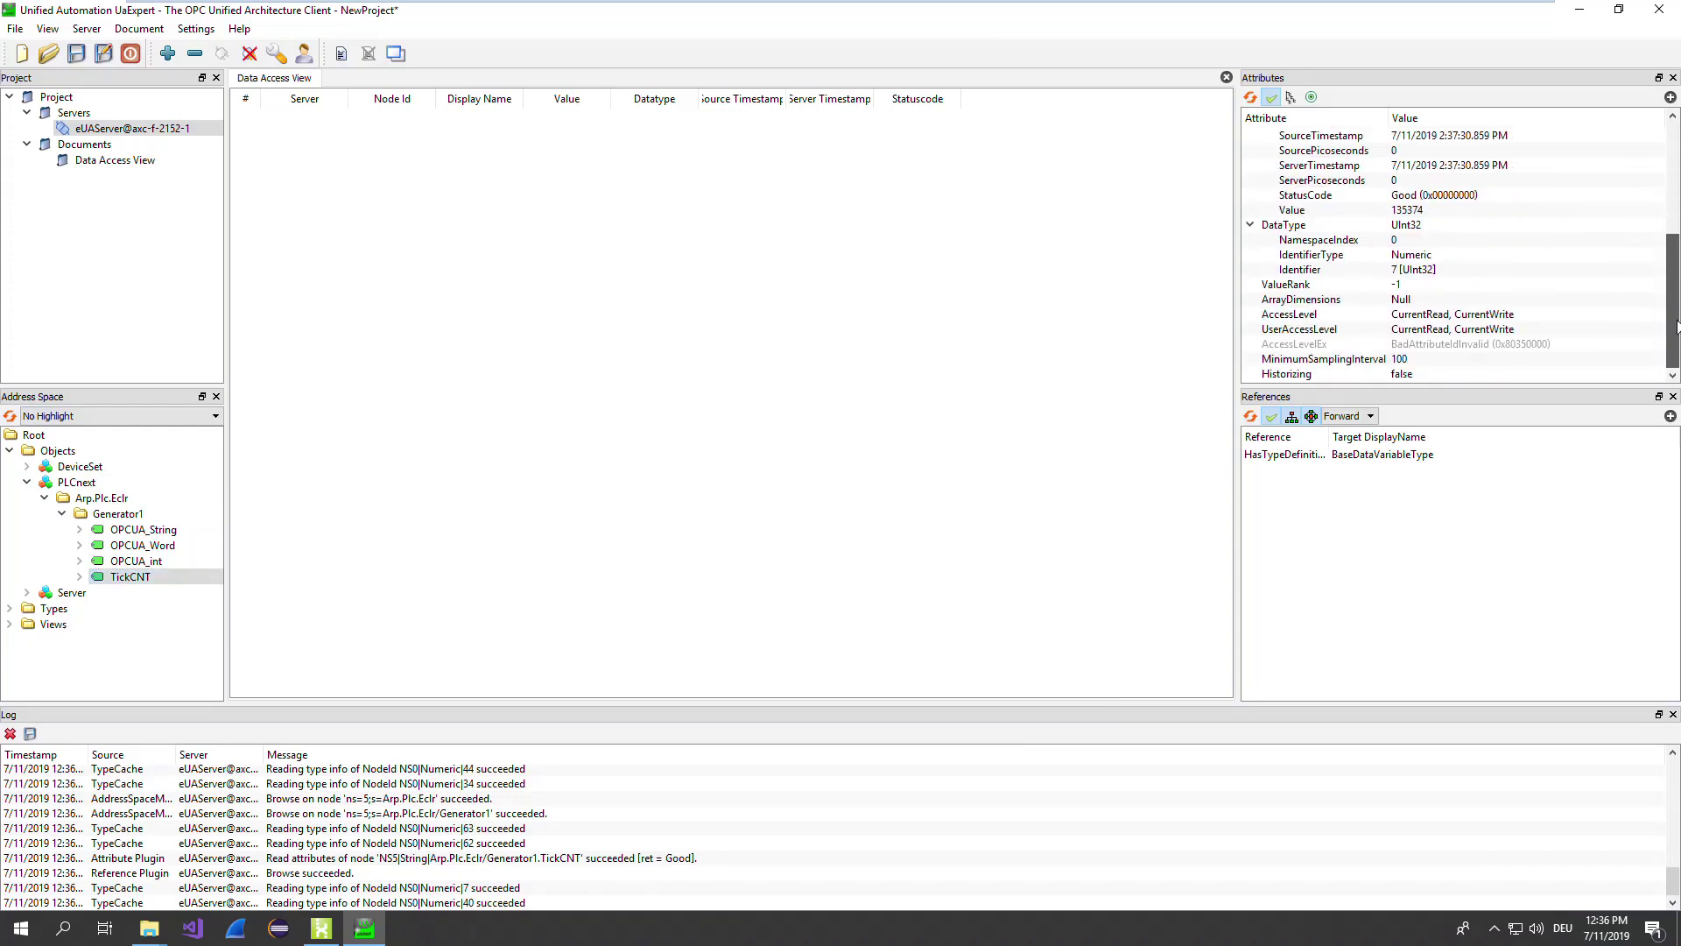
{"action": "left_click", "coordinate": [160, 568]}
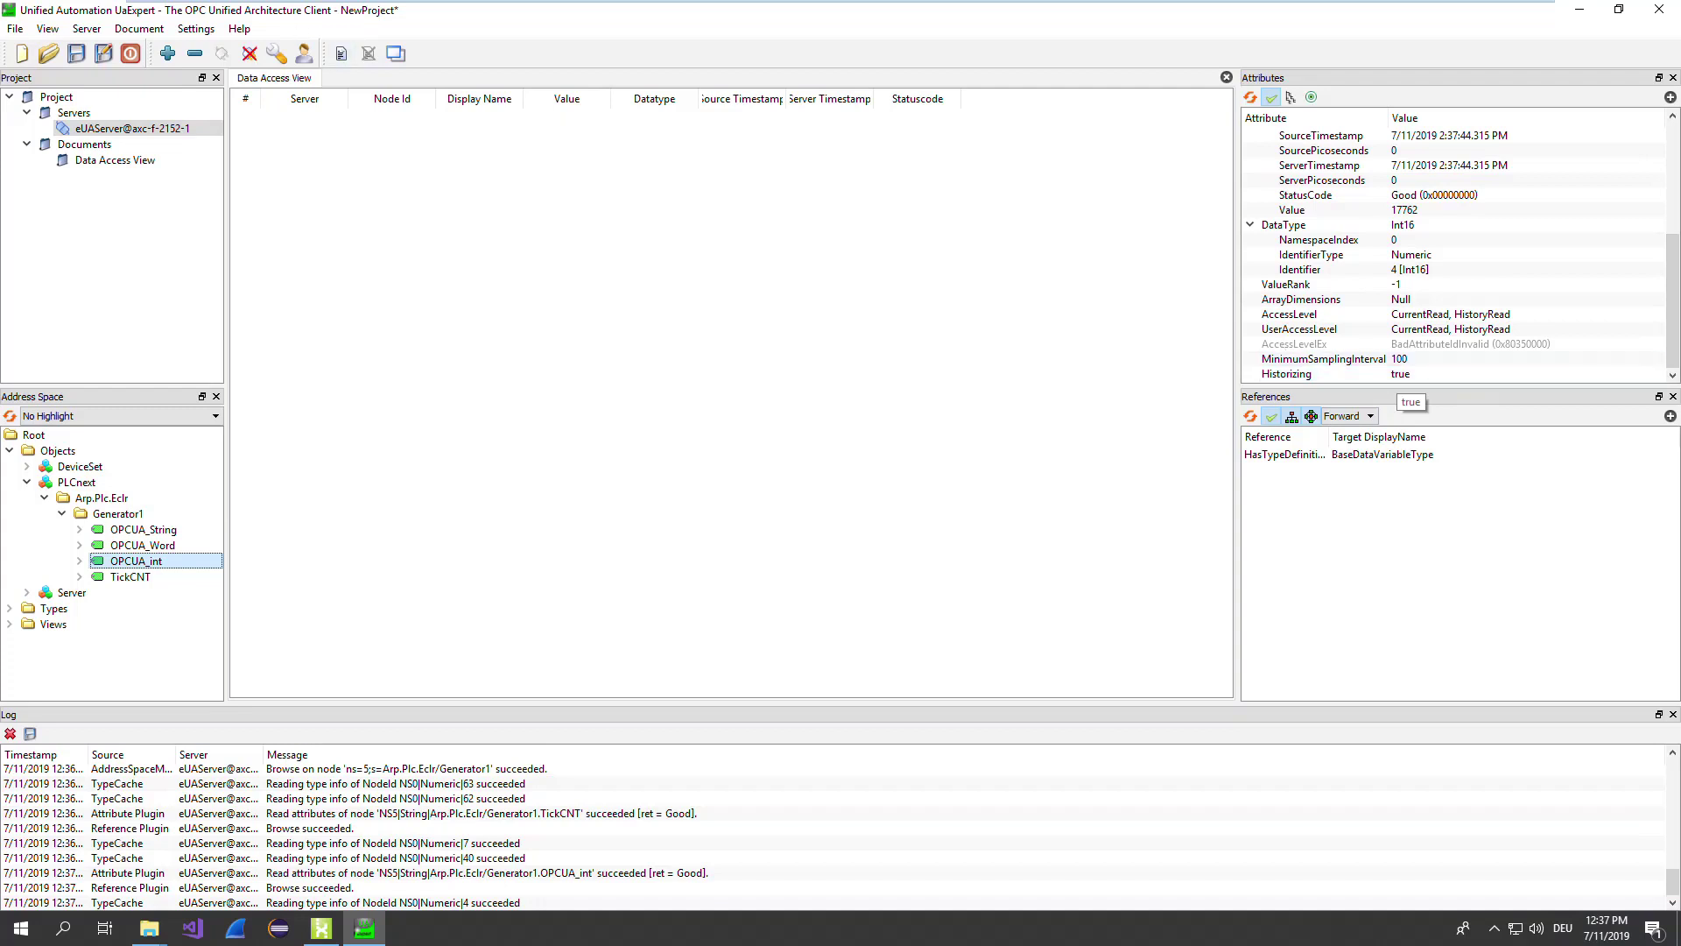
- Add a new History Trend View document to the project
{"action": "left_click", "coordinate": [138, 28]}
{"action": "left_click", "coordinate": [155, 52]}
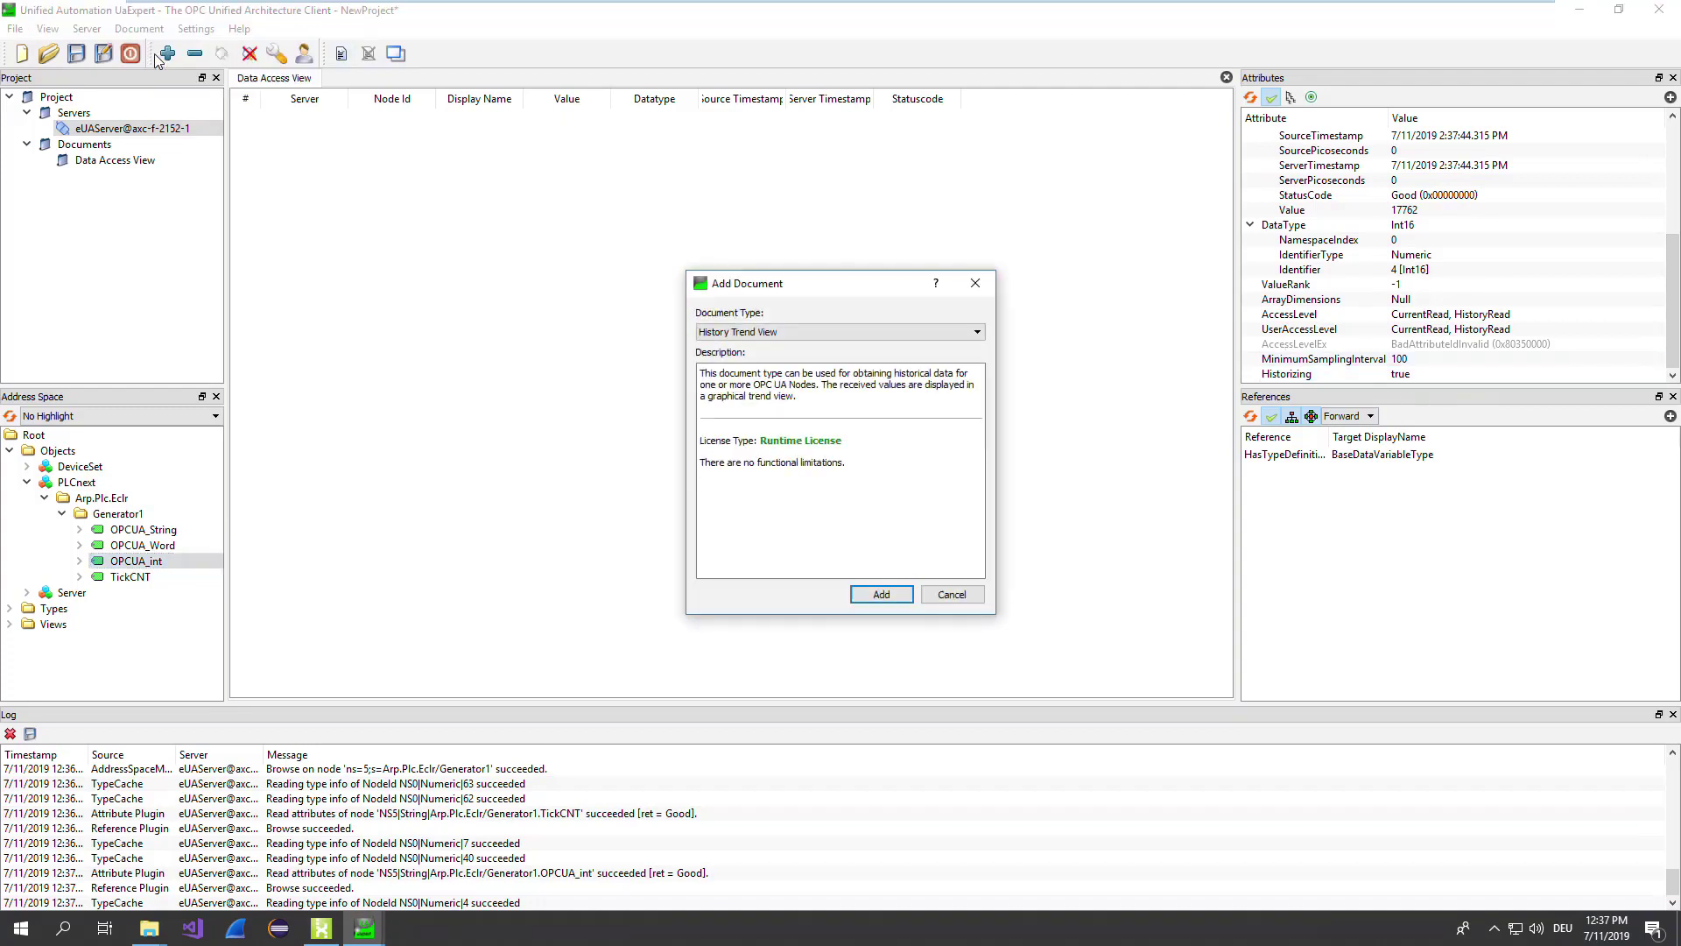
{"action": "left_click", "coordinate": [747, 333]}
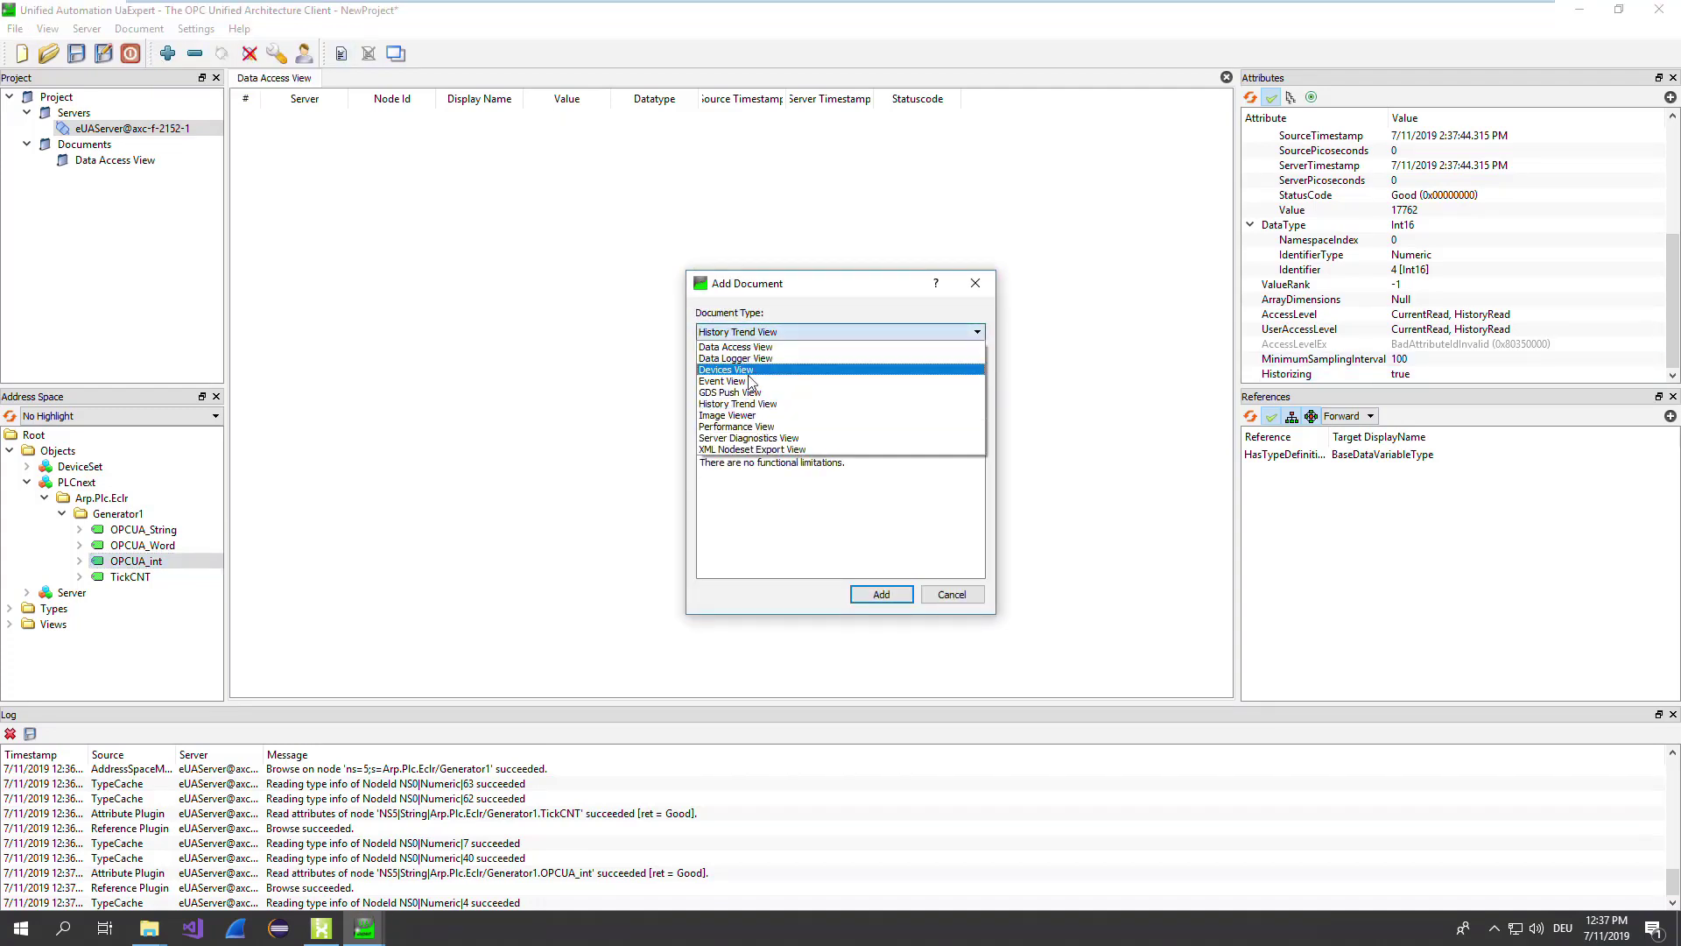
{"action": "left_click", "coordinate": [755, 405]}
{"action": "left_click", "coordinate": [881, 595]}
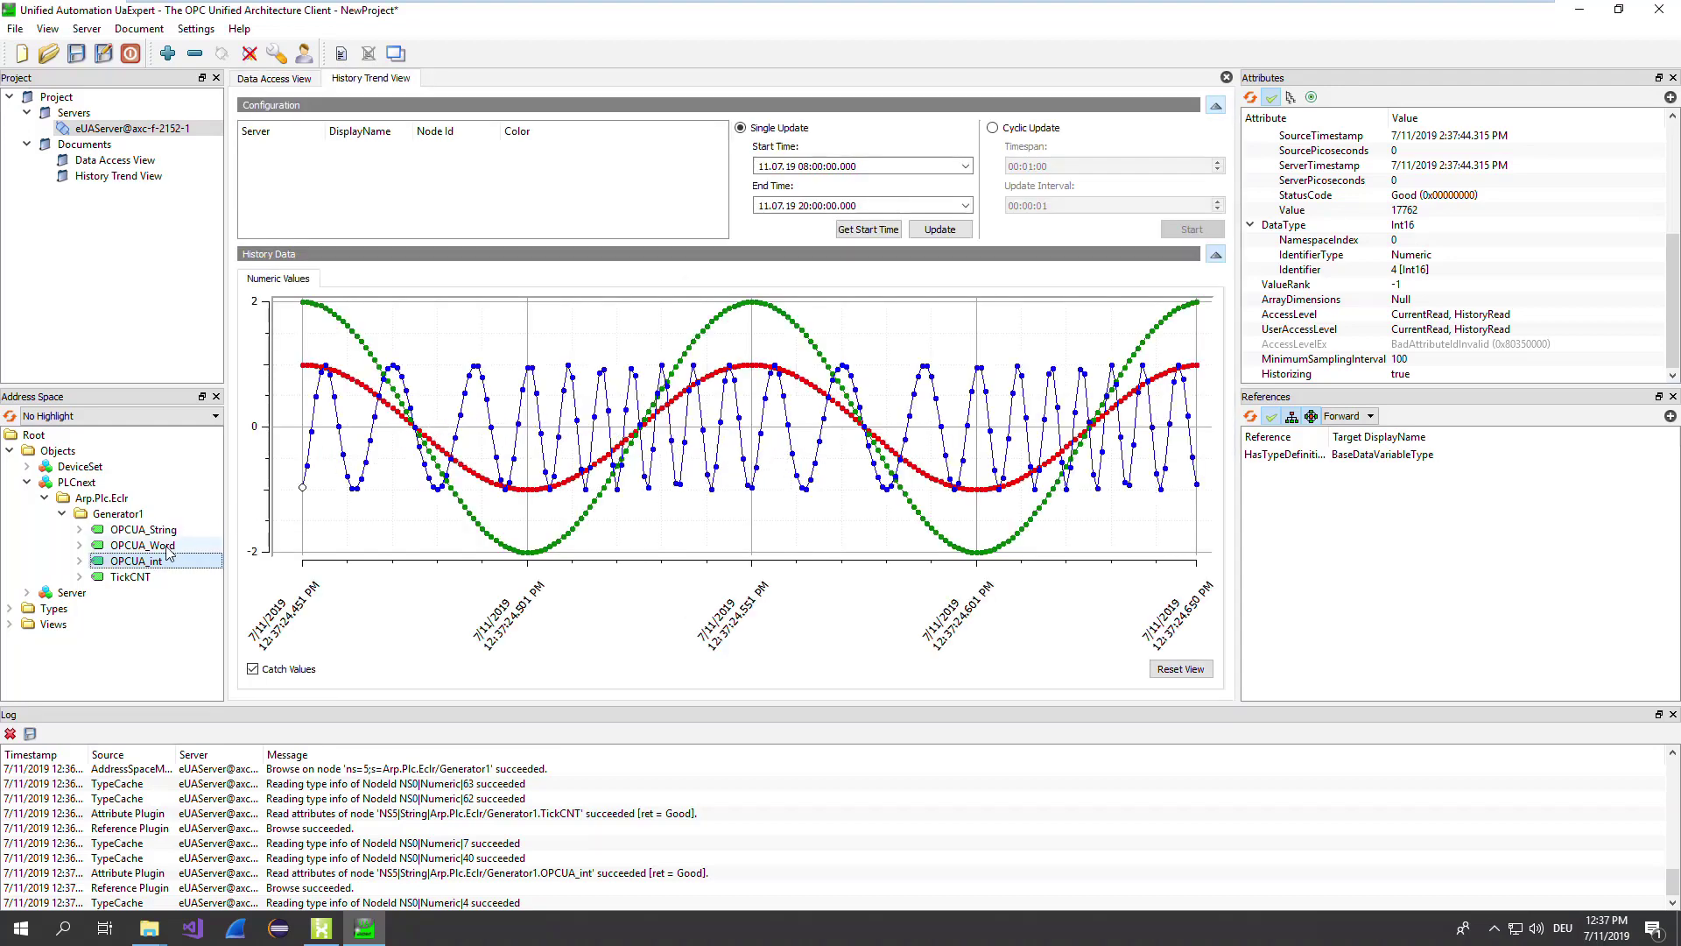
- Drag OPCUA_int, OPCUA_Word and OPCUA_String into the trend's Configuration table
{"action": "left_click_drag", "start_coordinate": [155, 567], "coordinate": [262, 184]}
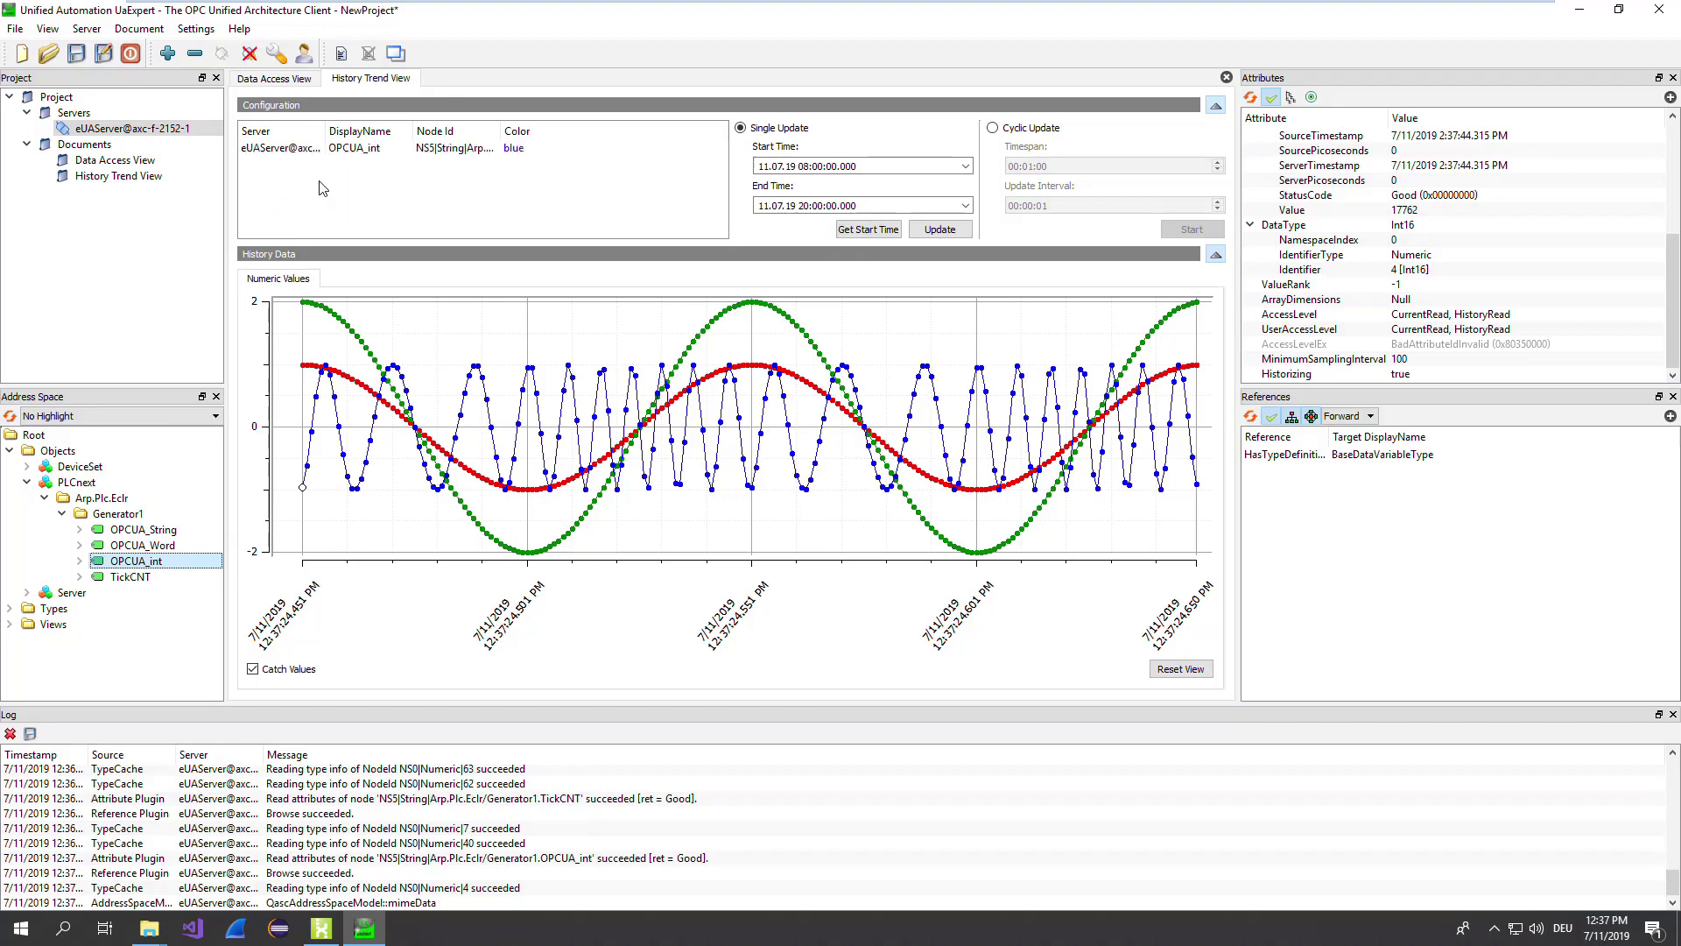
{"action": "left_click_drag", "start_coordinate": [156, 545], "coordinate": [385, 199]}
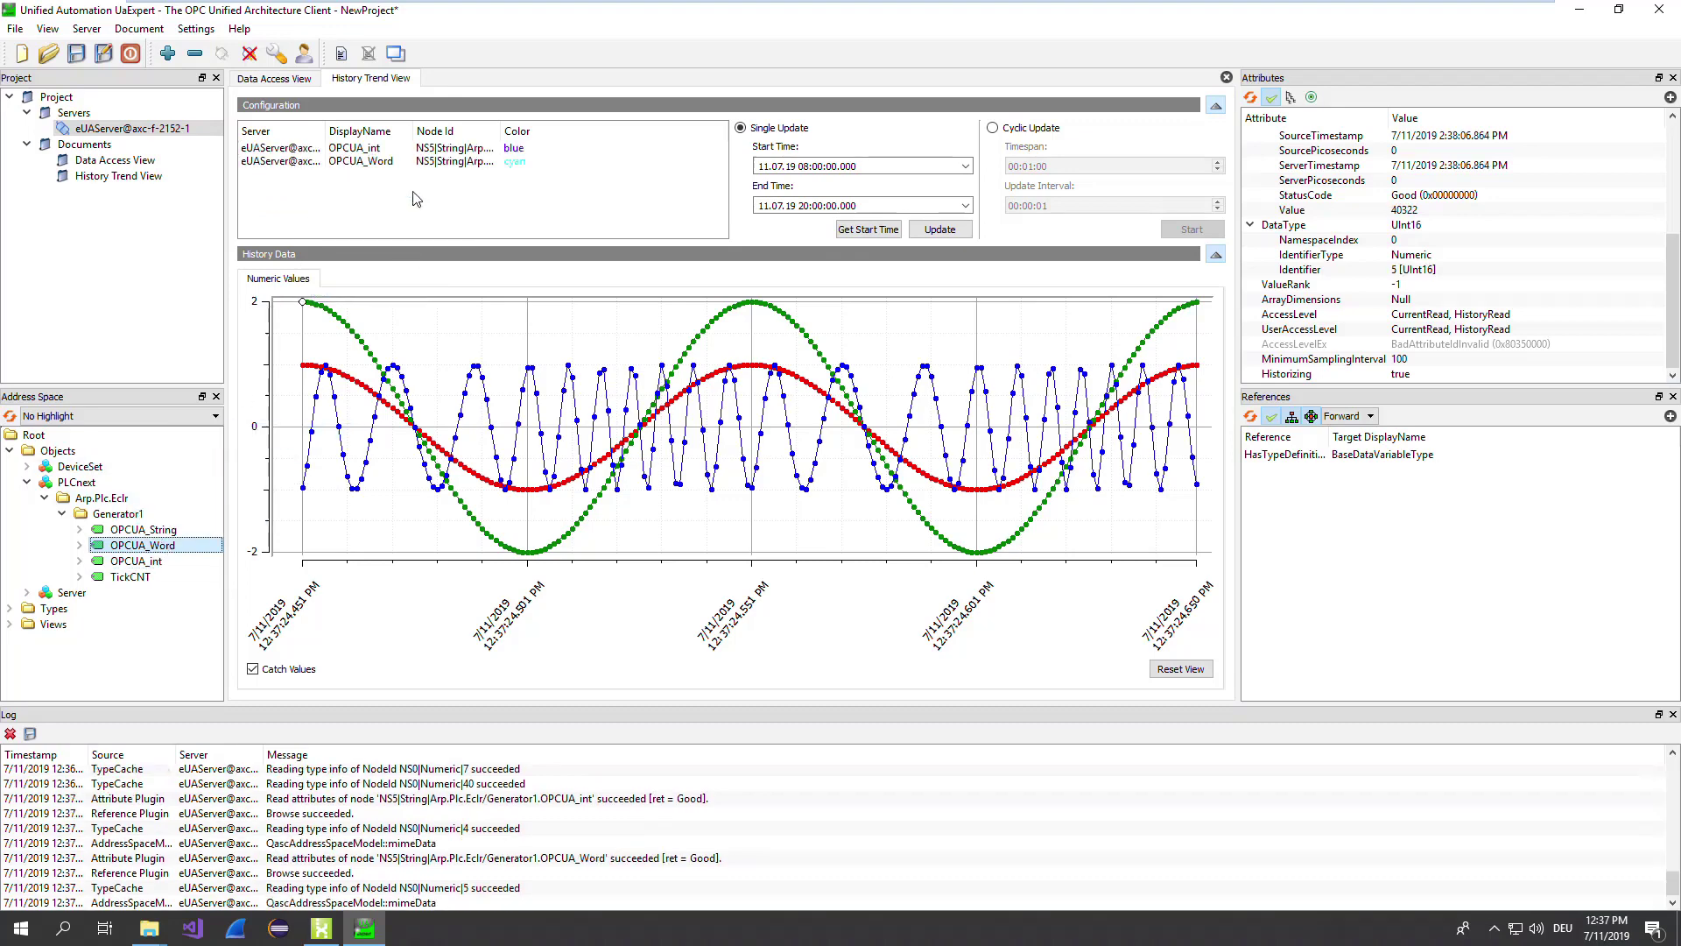
{"action": "left_click_drag", "start_coordinate": [181, 527], "coordinate": [409, 203]}
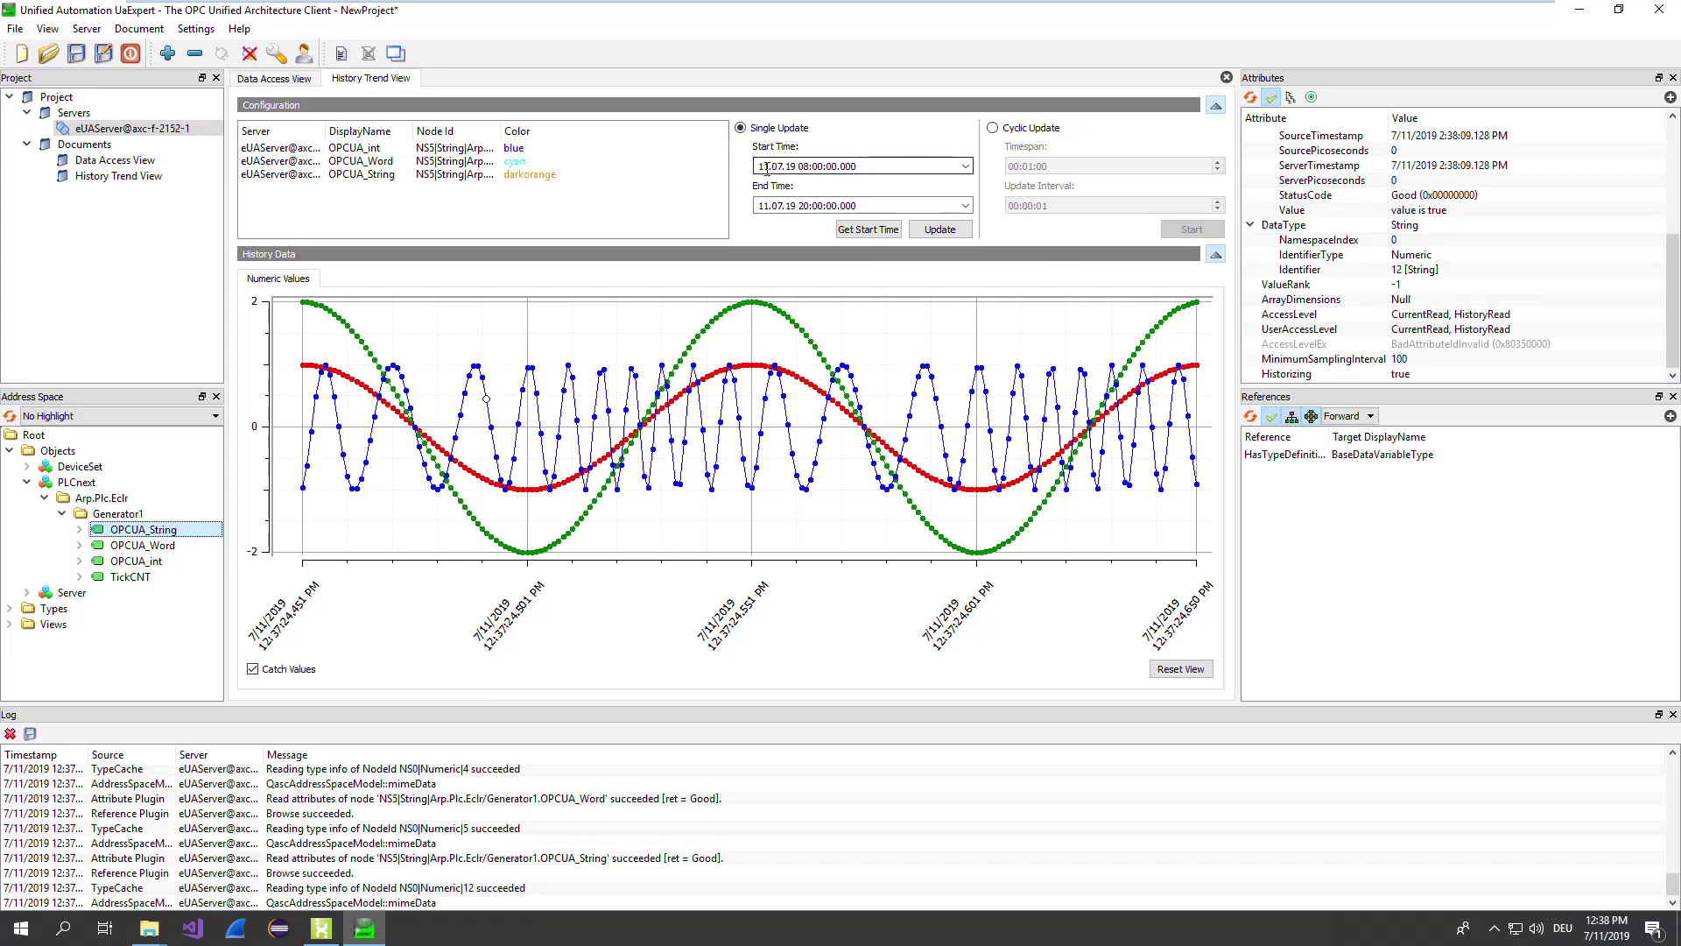
- Set the start to the first logged value and end to 11.07.19 14:38:00.000, then update
{"action": "left_click", "coordinate": [865, 229]}
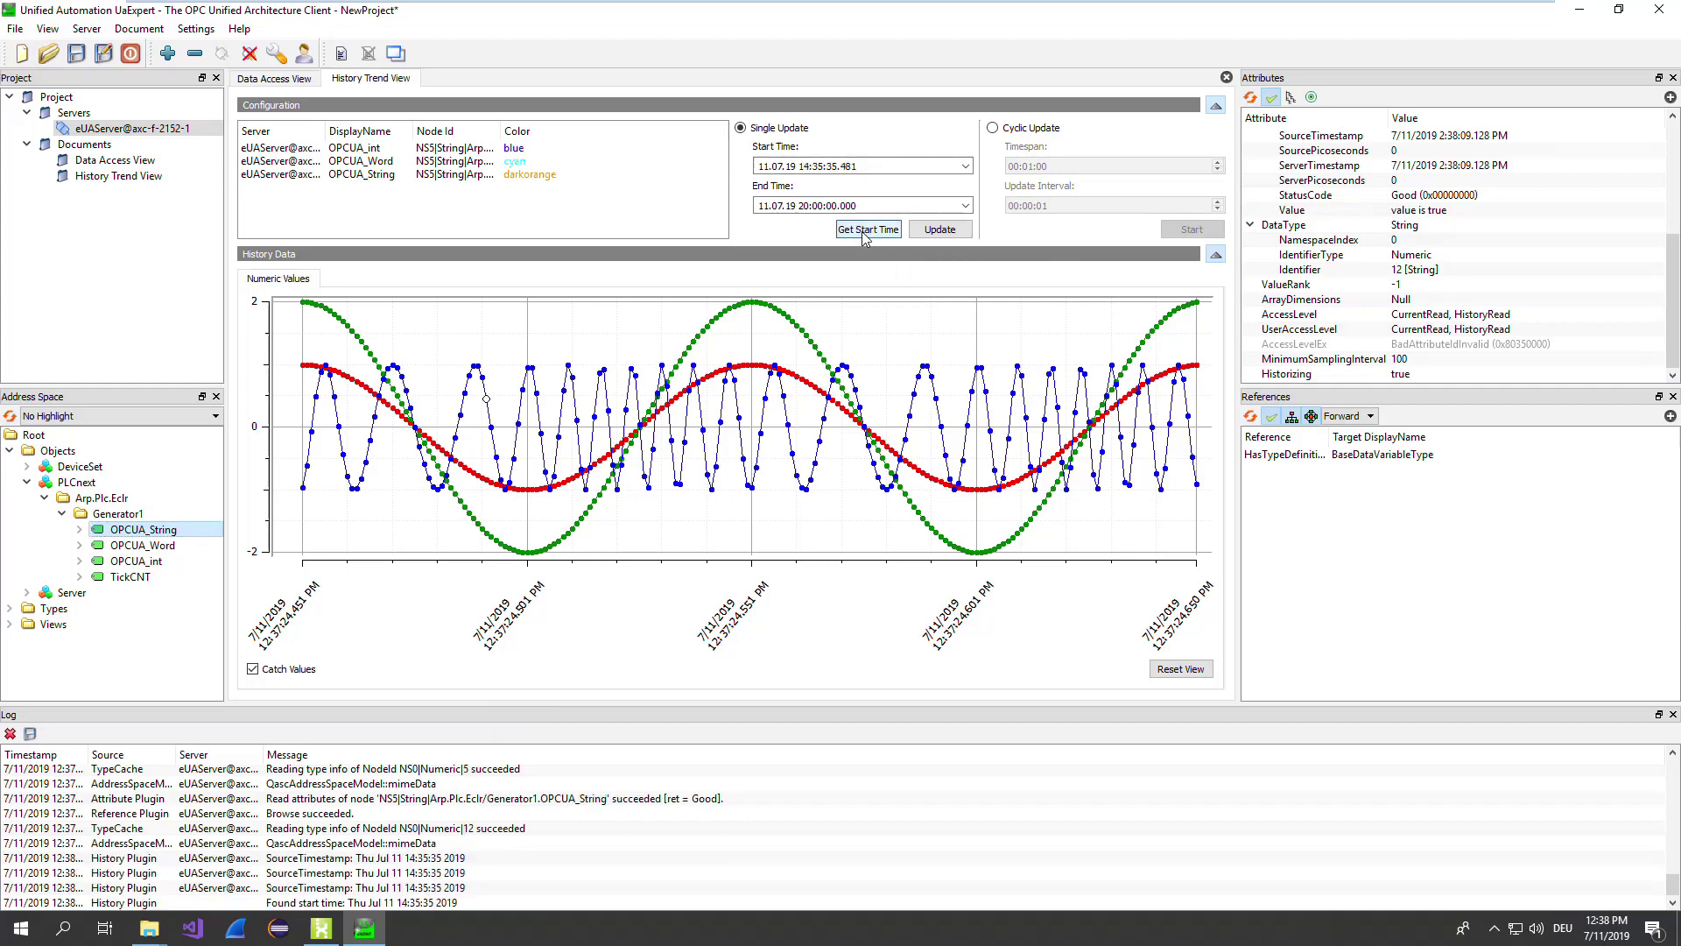
{"action": "left_click", "coordinate": [798, 165]}
{"action": "left_click", "coordinate": [806, 205]}
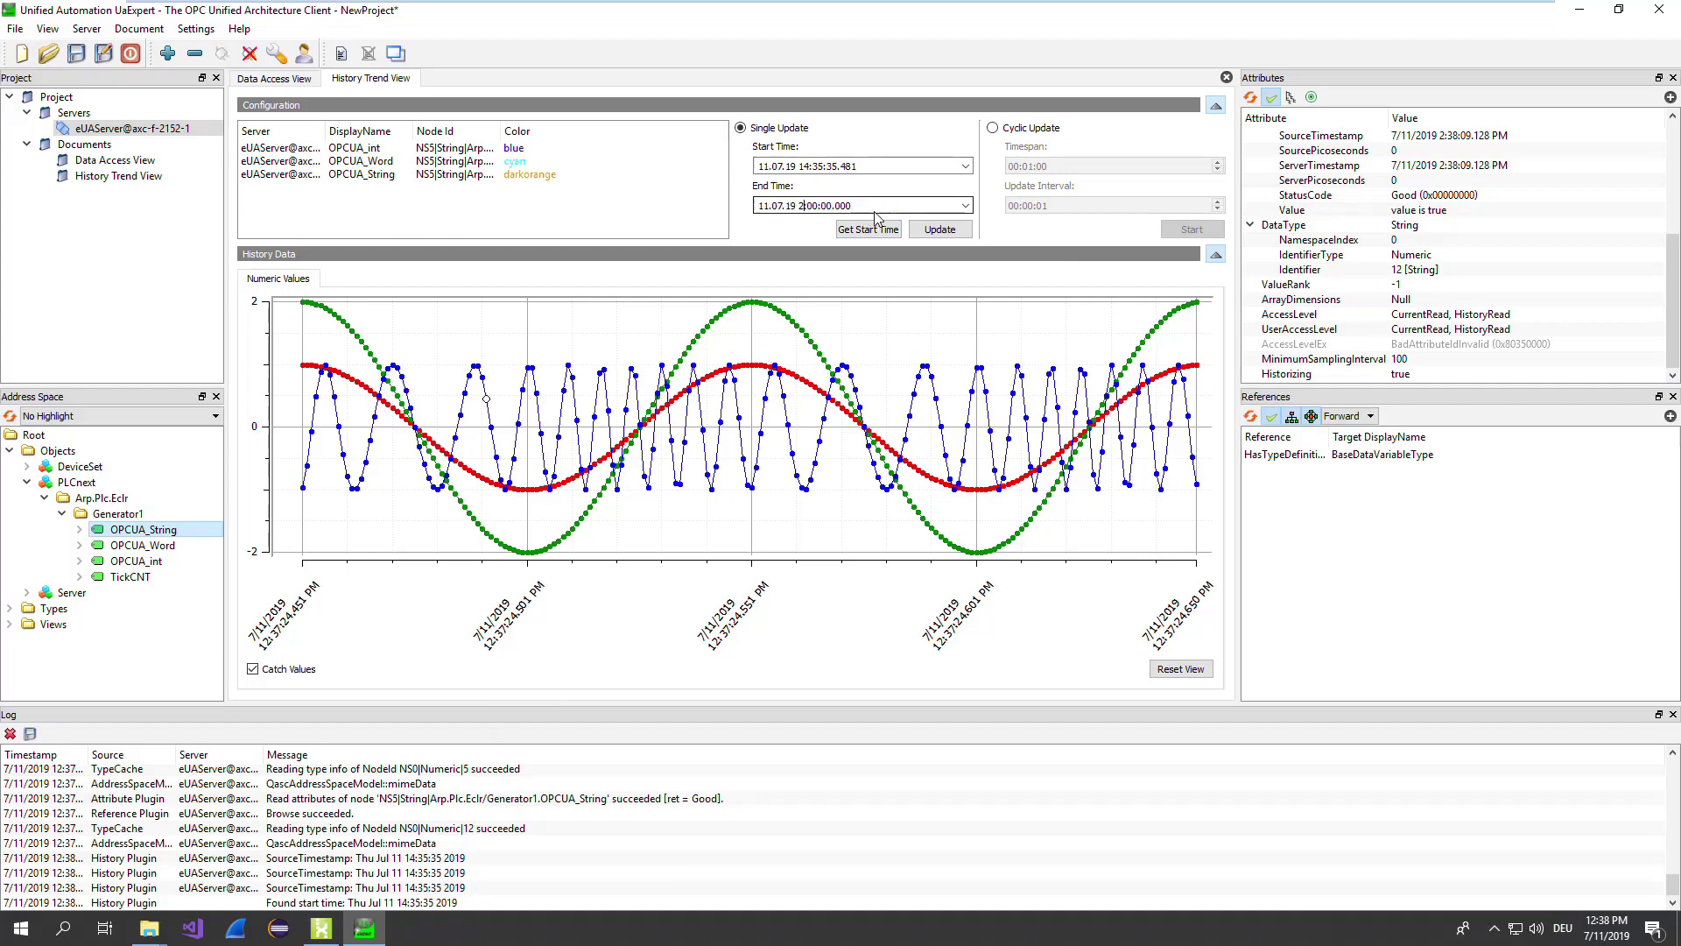
{"action": "type", "text": "14"}
{"action": "key", "text": "BackSpace"}
{"action": "type", "text": "38"}
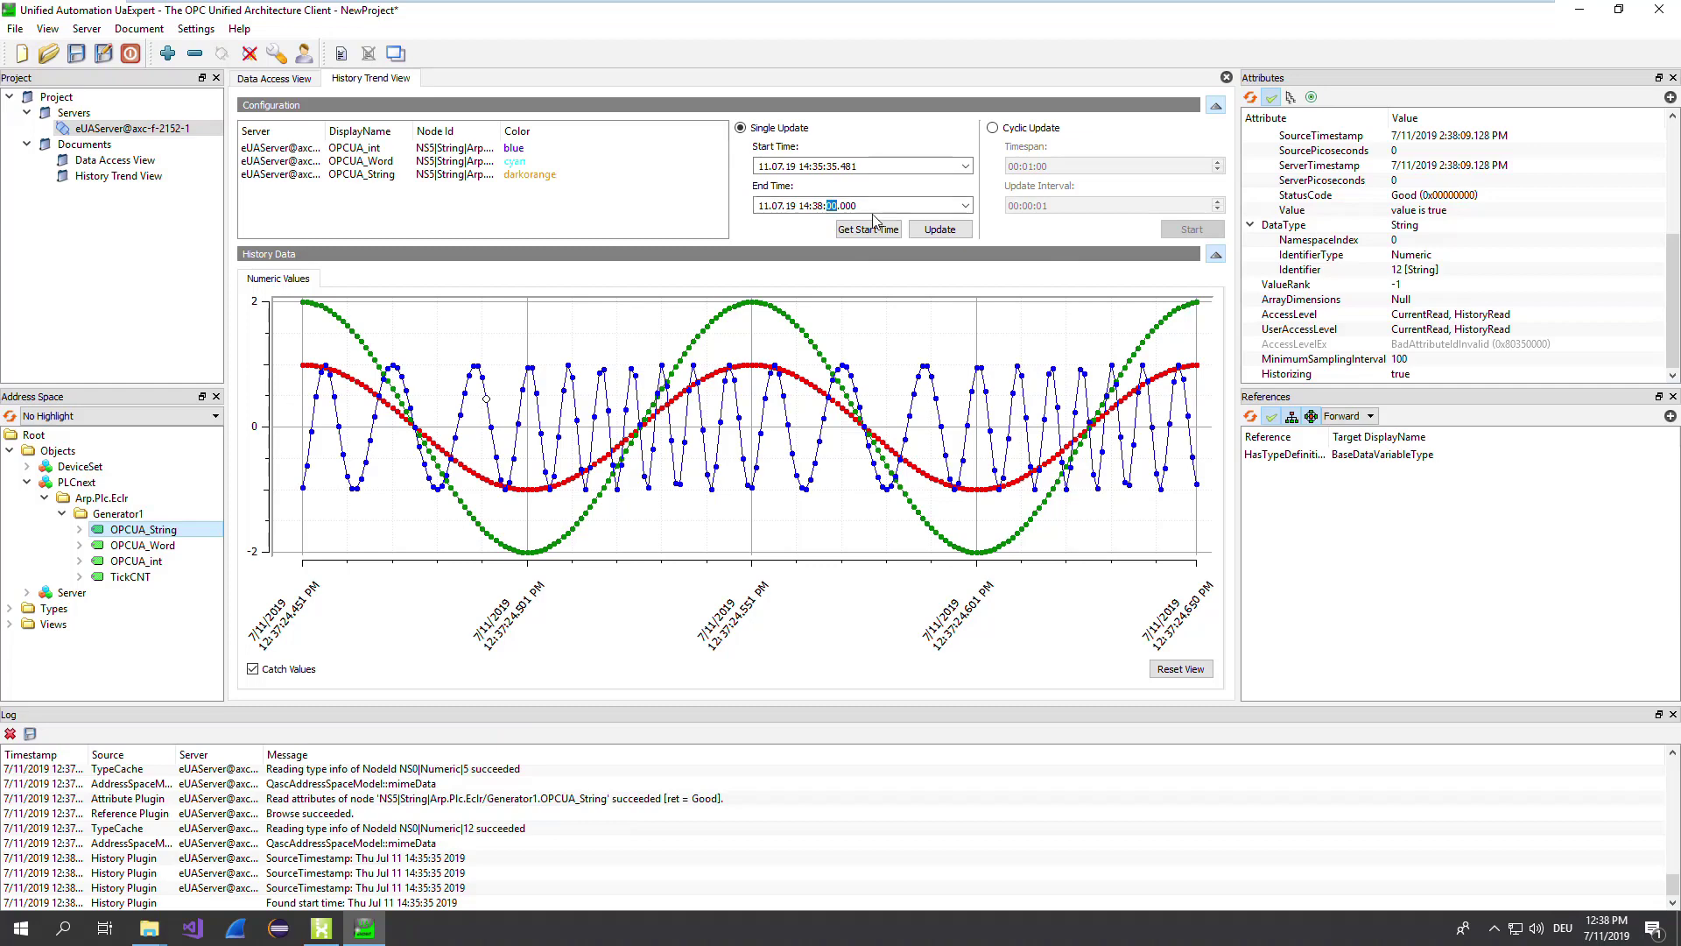
{"action": "left_click", "coordinate": [943, 228]}
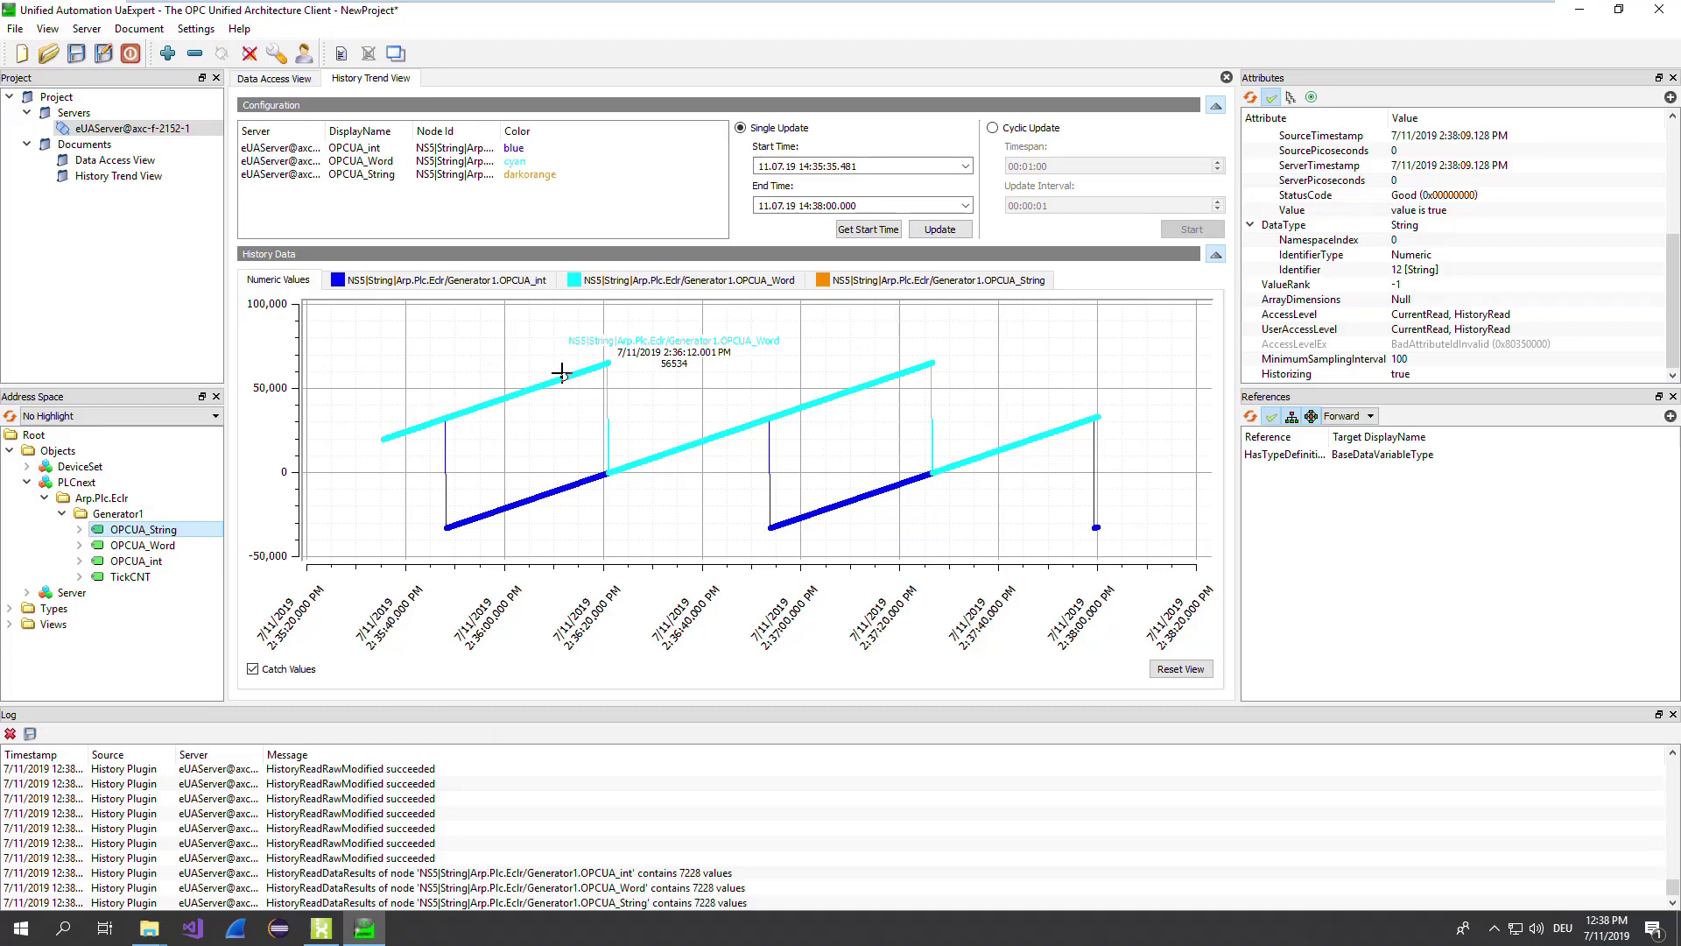
- Browse the OPCUA_int, OPCUA_Word and OPCUA_String history tables, widening Value and scrolling String's records
{"action": "left_click", "coordinate": [431, 281]}
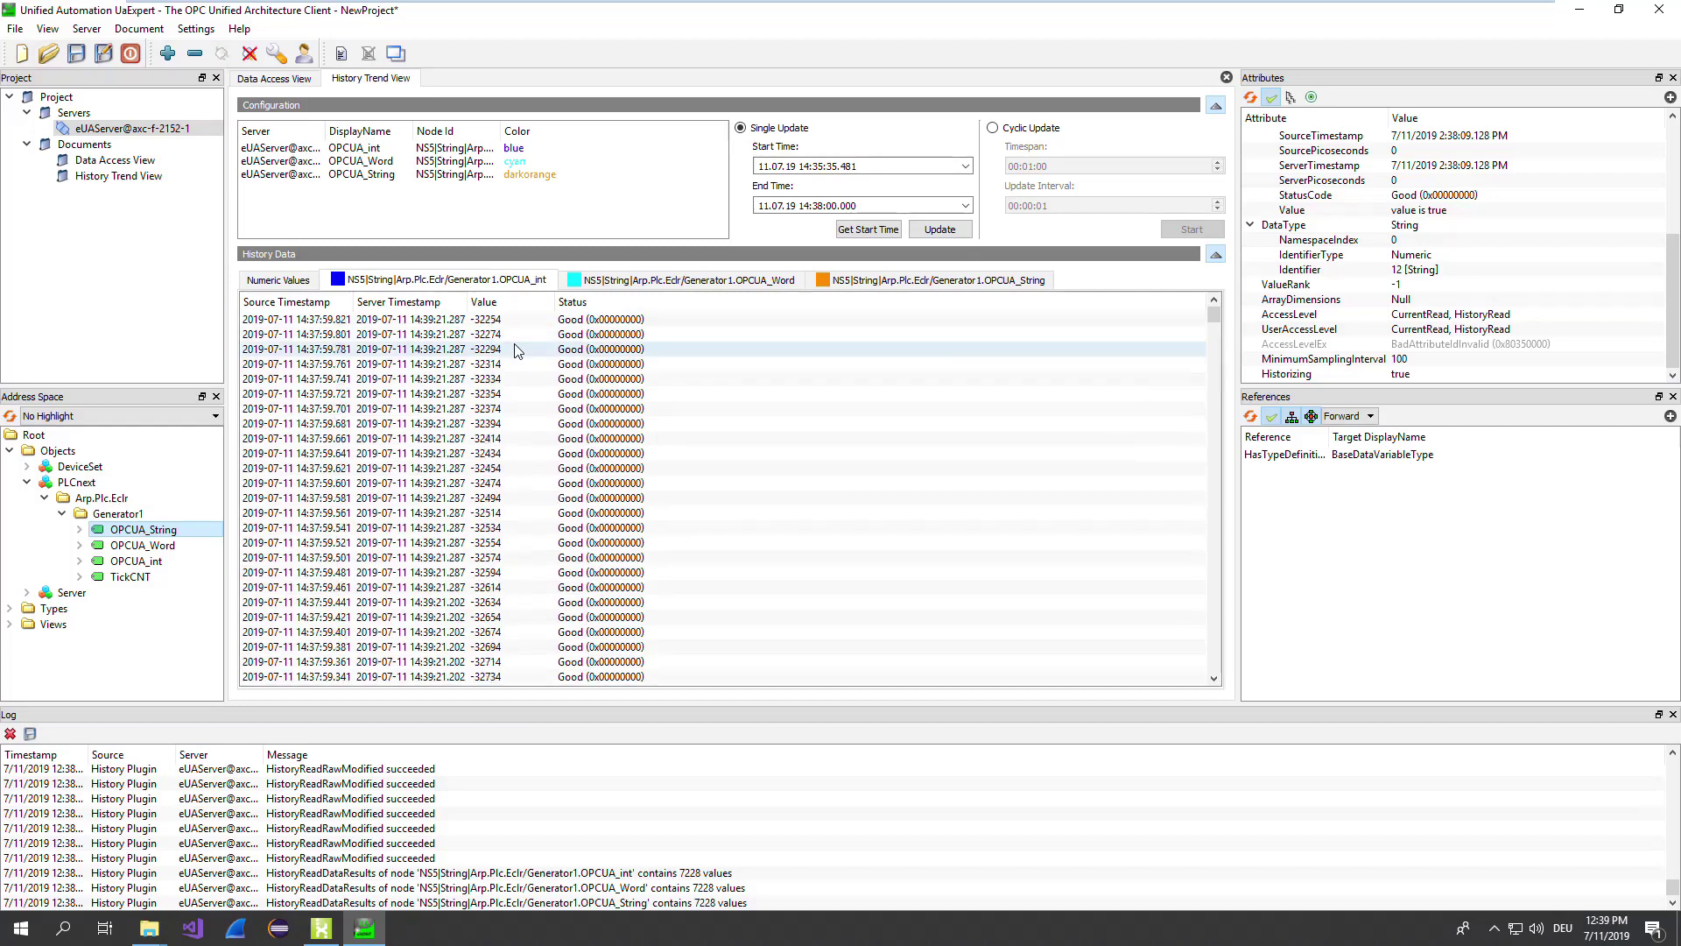
{"action": "scroll", "coordinate": [518, 351], "scroll_direction": "down", "scroll_amount": 5}
{"action": "left_click", "coordinate": [632, 287]}
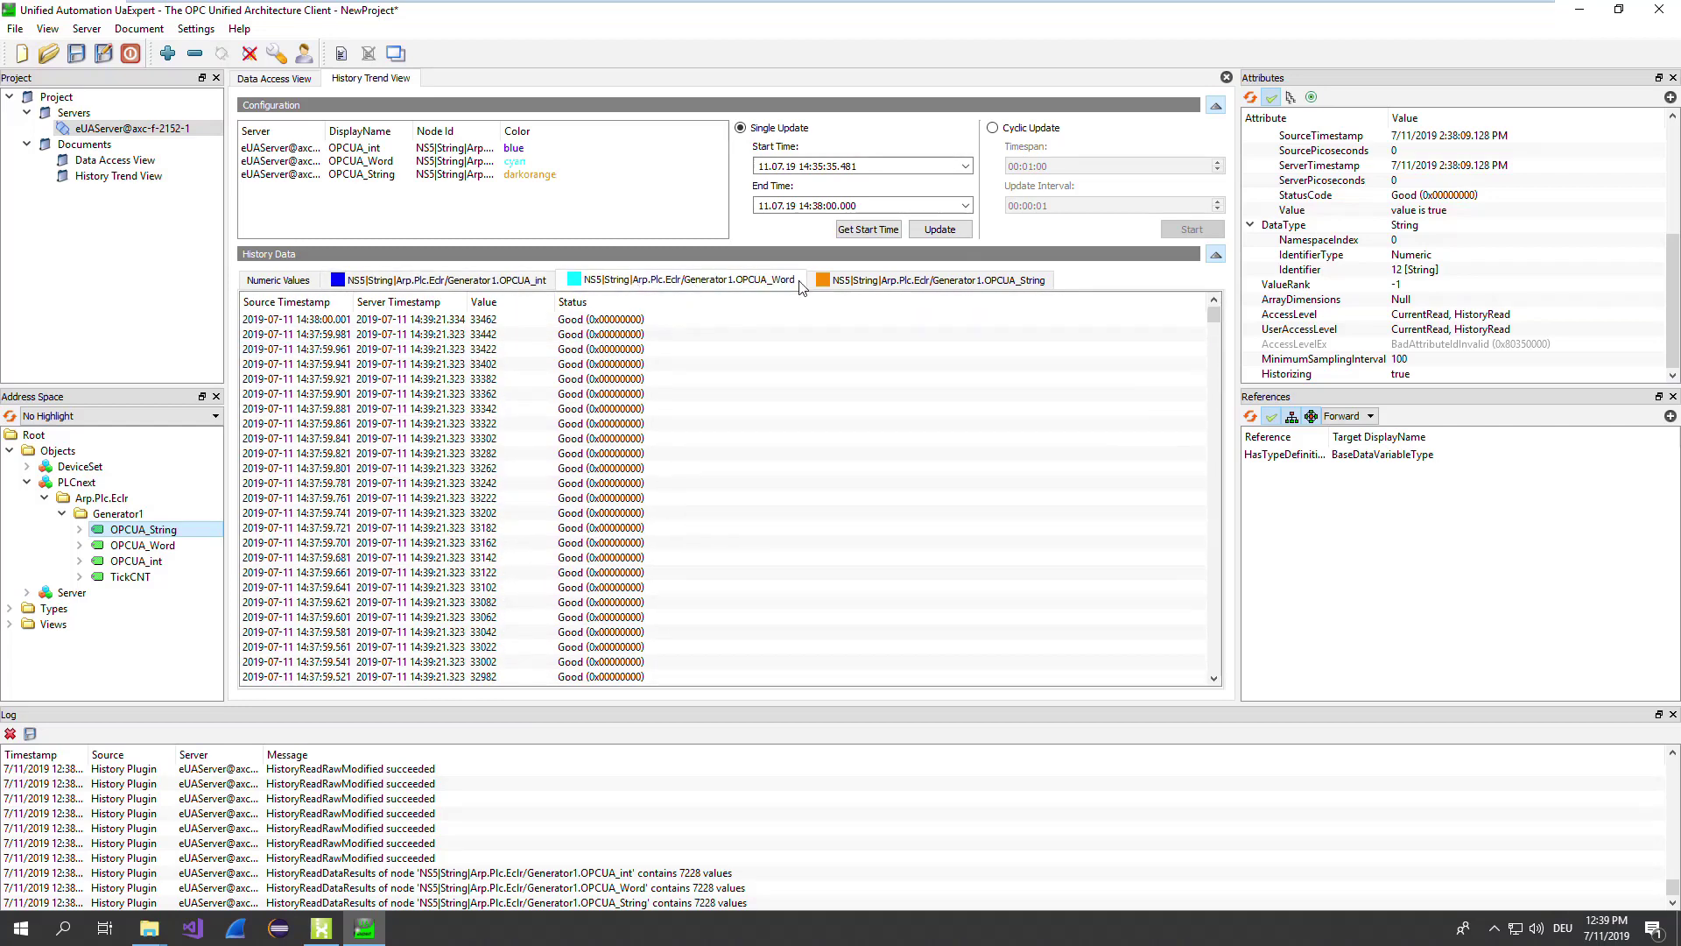
{"action": "left_click", "coordinate": [881, 289]}
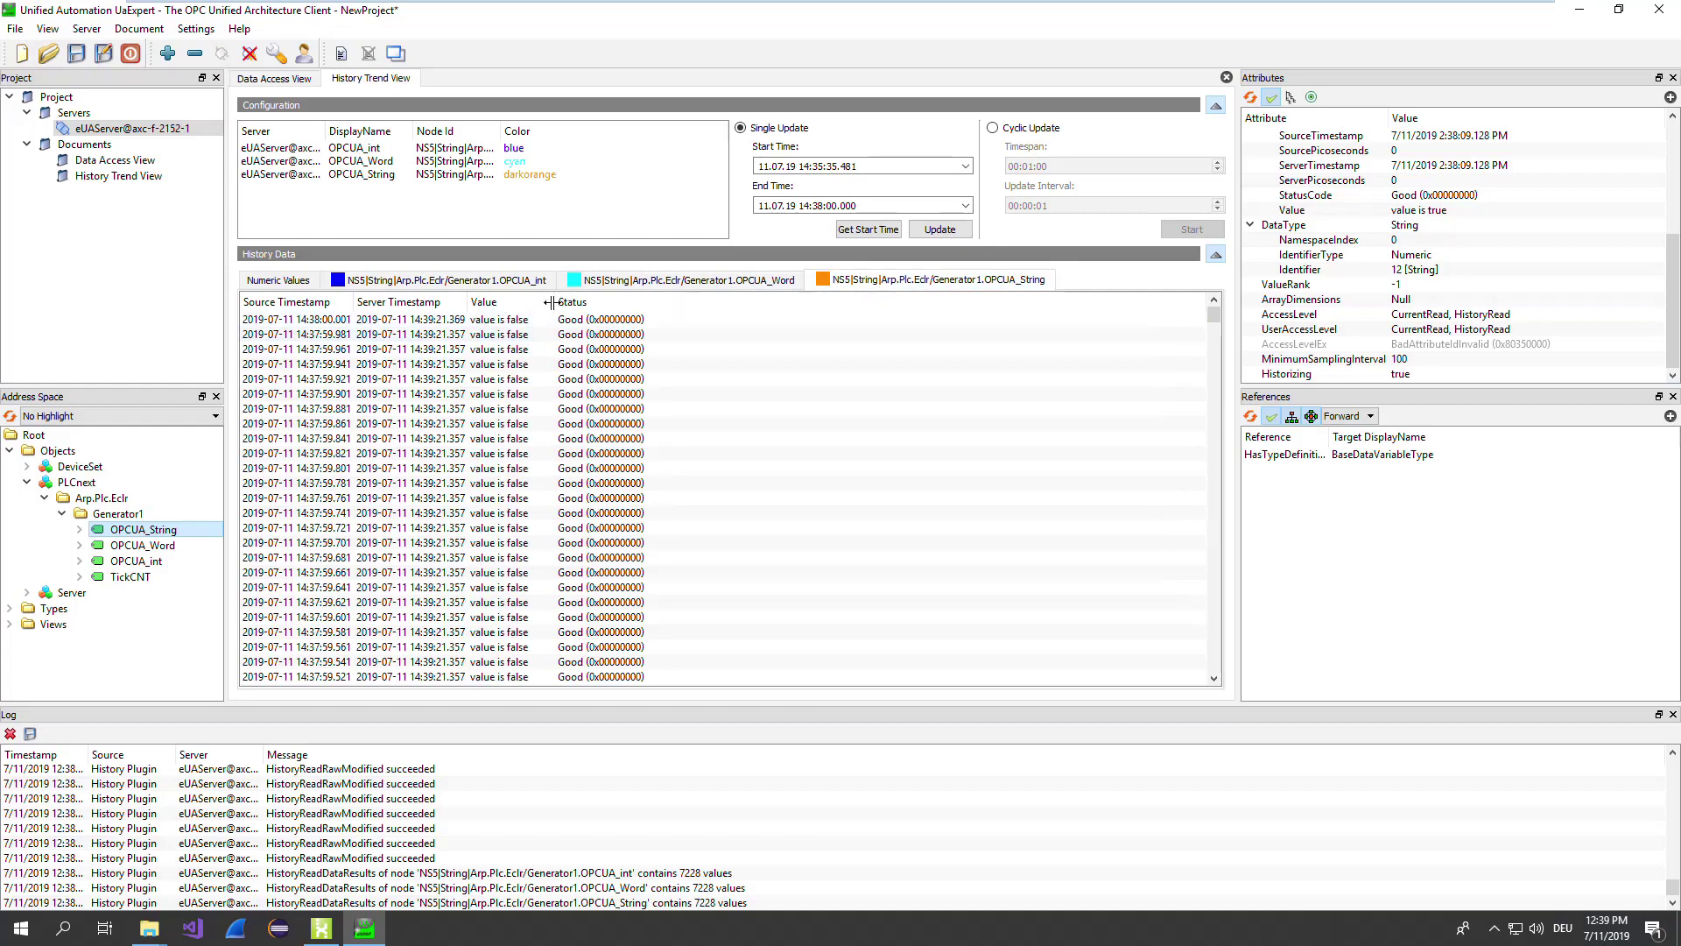
{"action": "left_click_drag", "start_coordinate": [552, 302], "coordinate": [634, 302]}
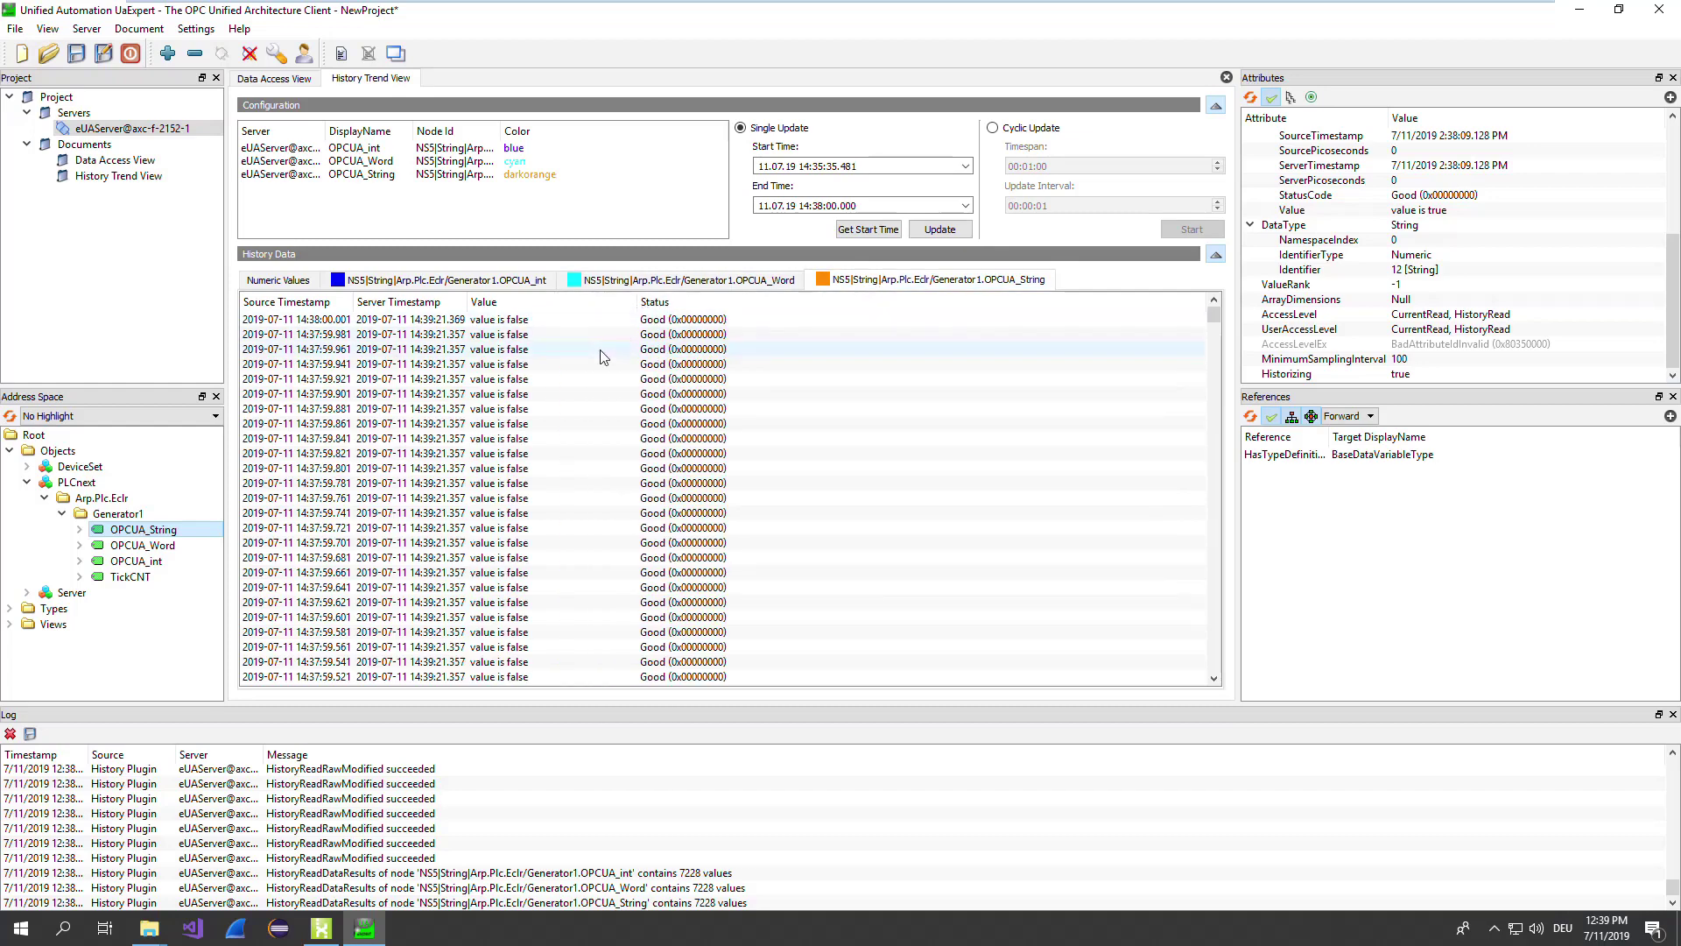
{"action": "scroll", "coordinate": [602, 356], "scroll_direction": "down", "scroll_amount": 20}
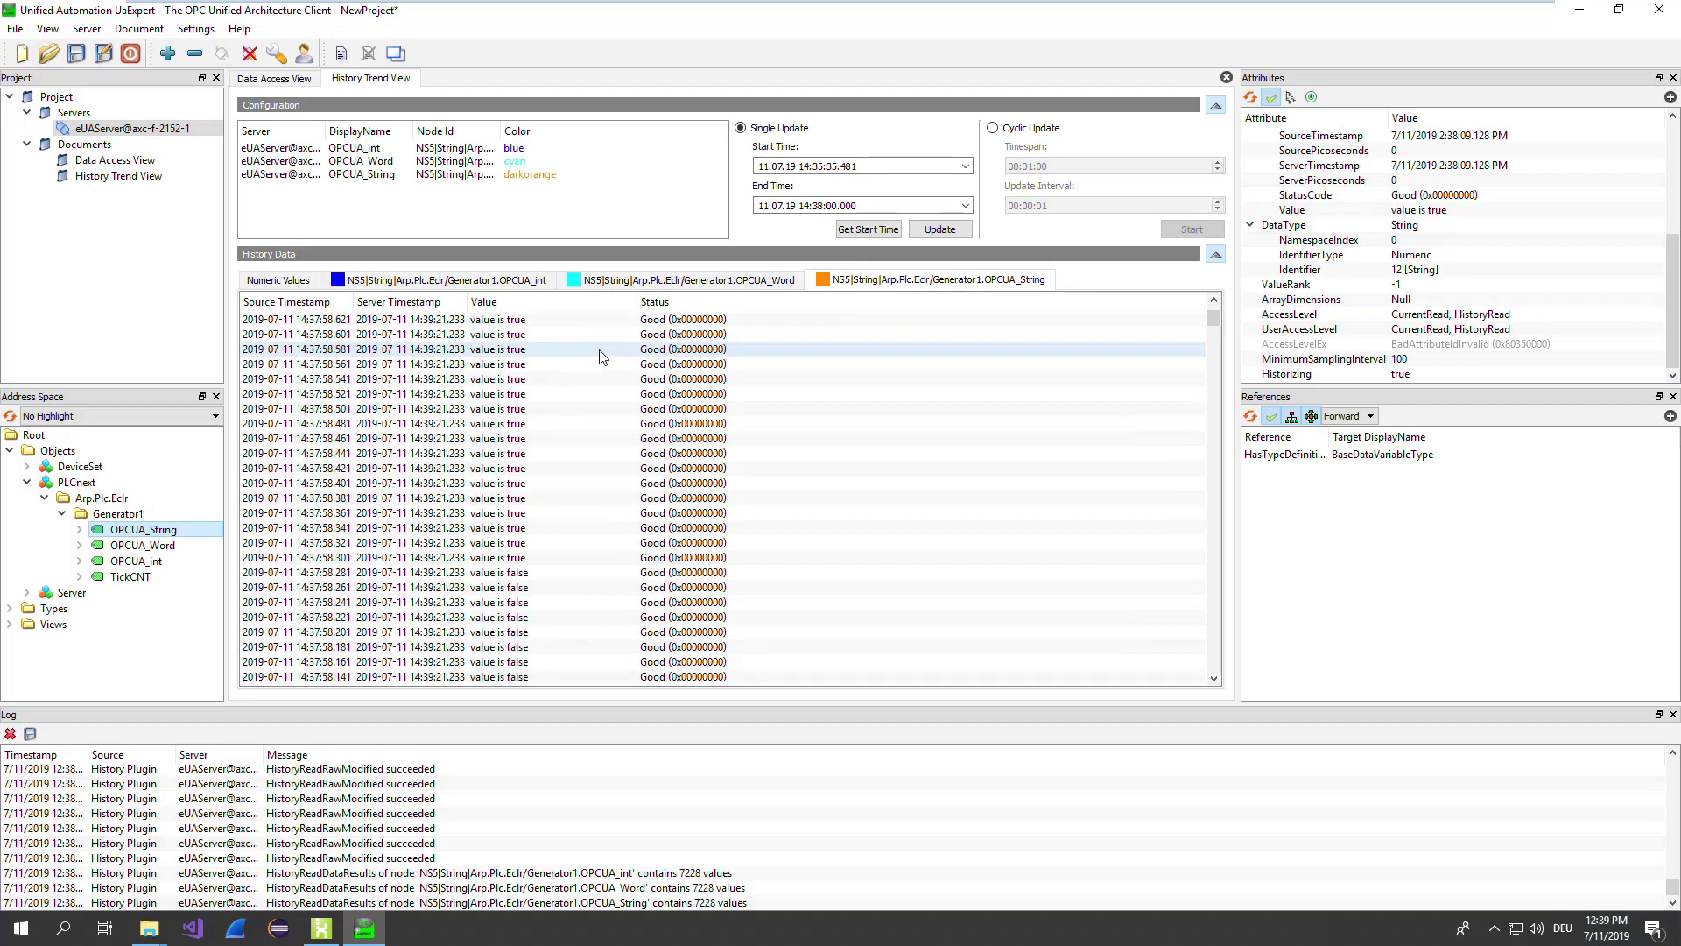
{"action": "scroll", "coordinate": [602, 356], "scroll_direction": "down", "scroll_amount": 20}
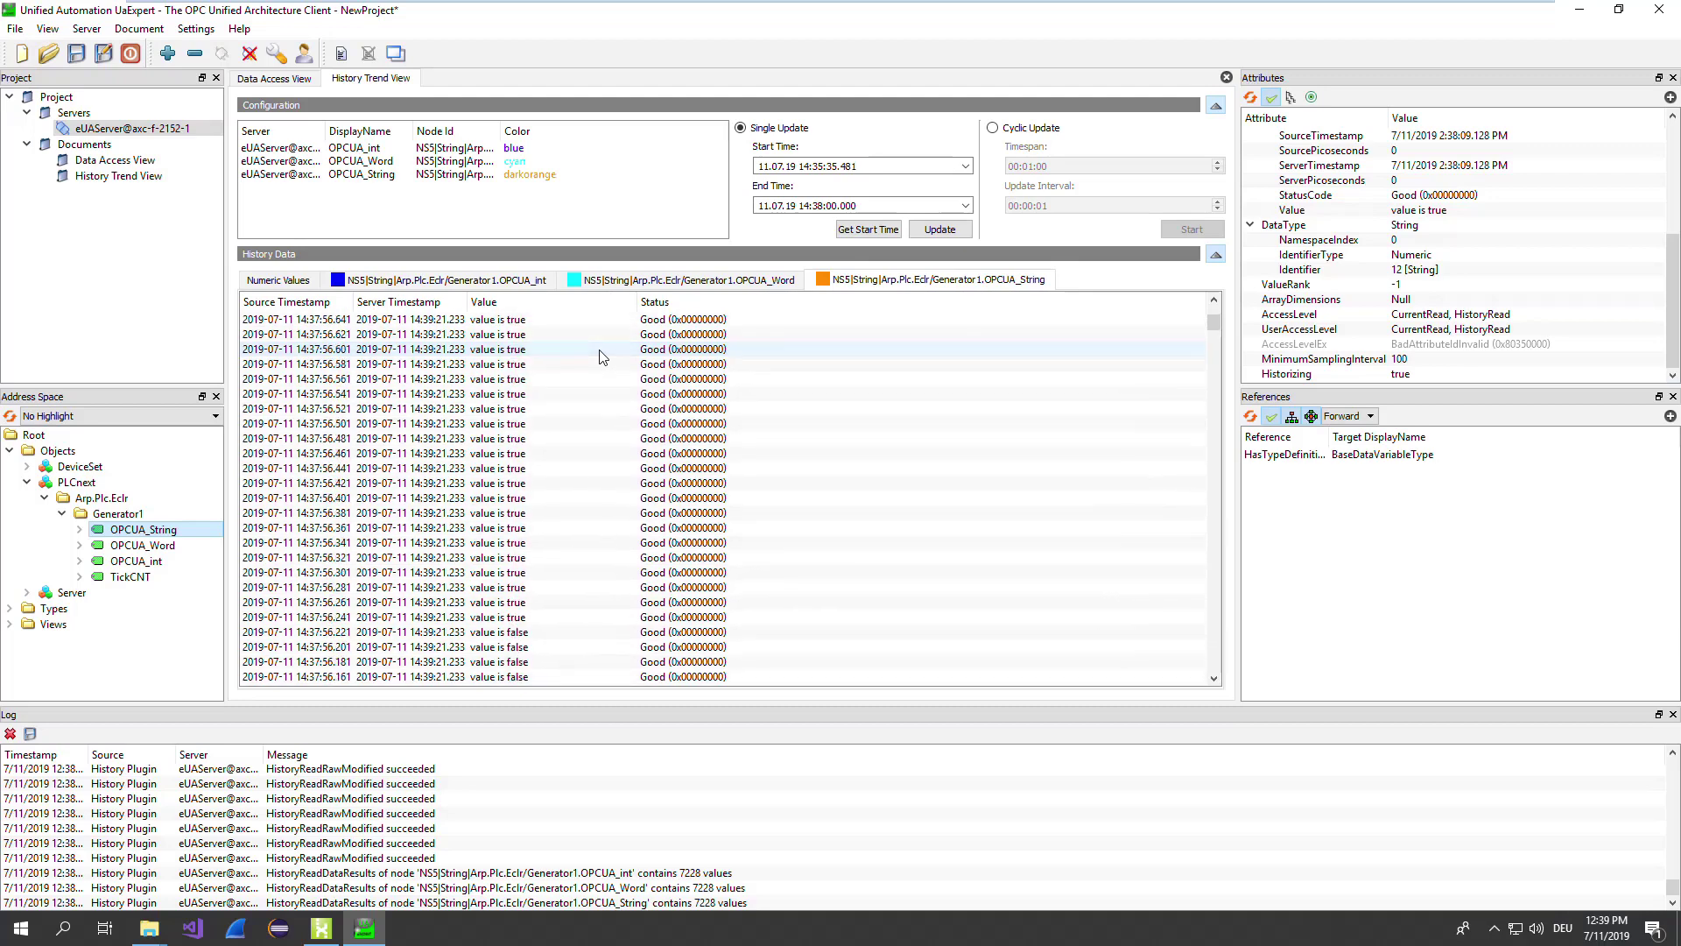
{"action": "scroll", "coordinate": [602, 357], "scroll_direction": "down", "scroll_amount": 20}
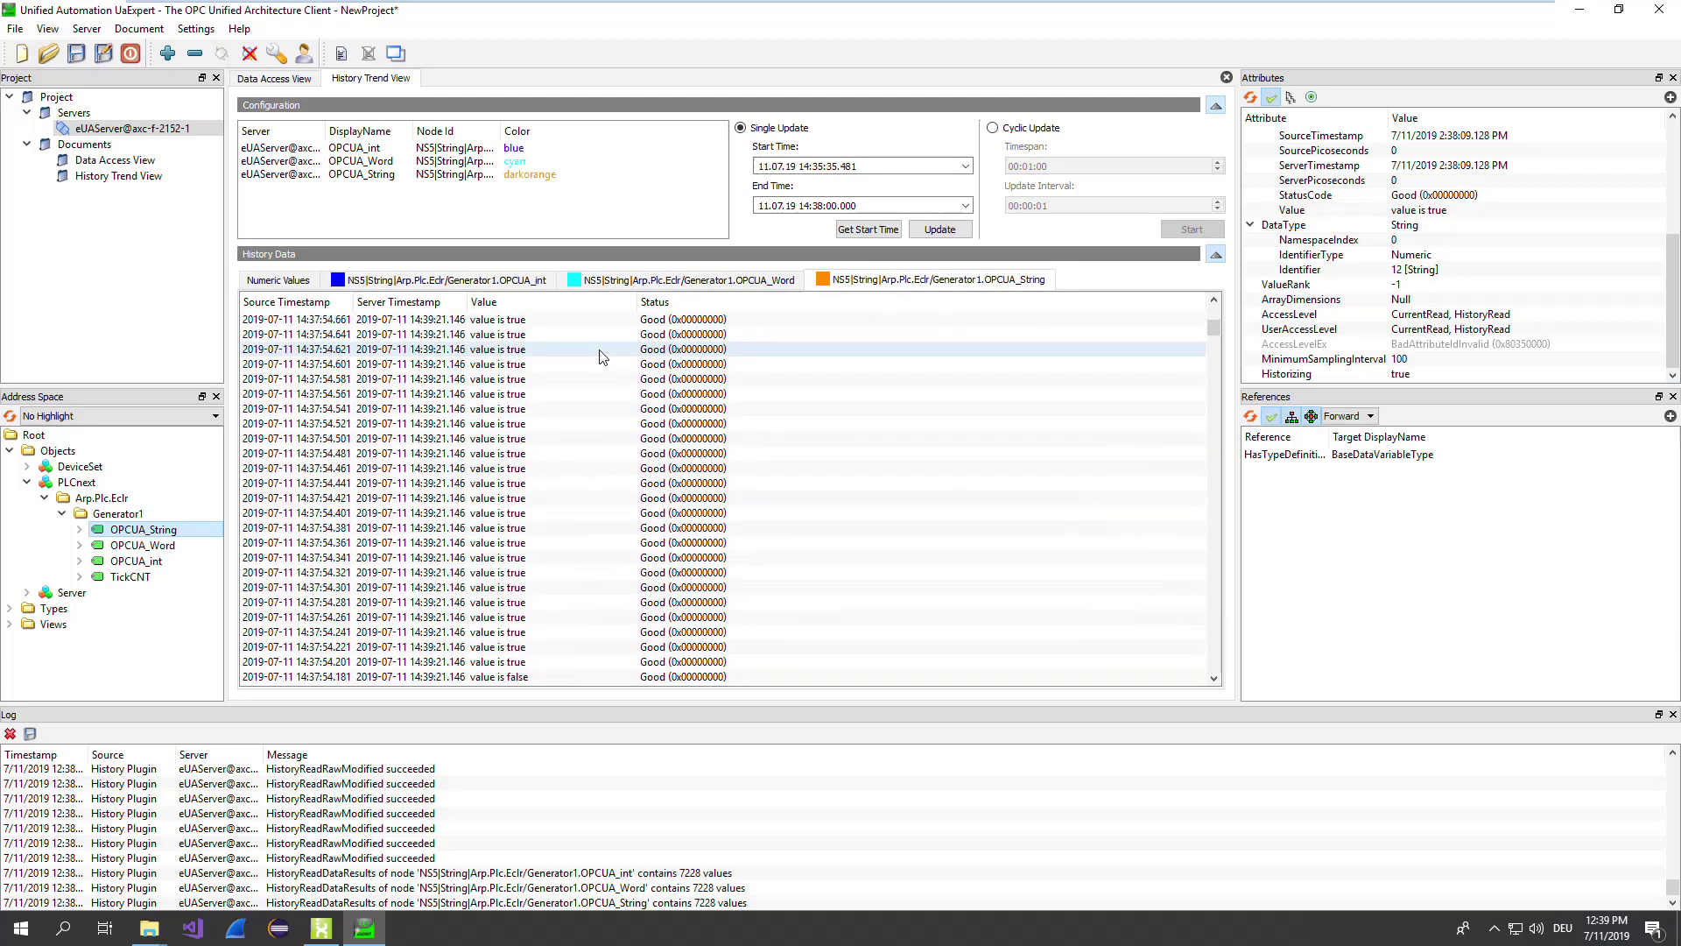
{"action": "scroll", "coordinate": [602, 357], "scroll_direction": "down", "scroll_amount": 12}
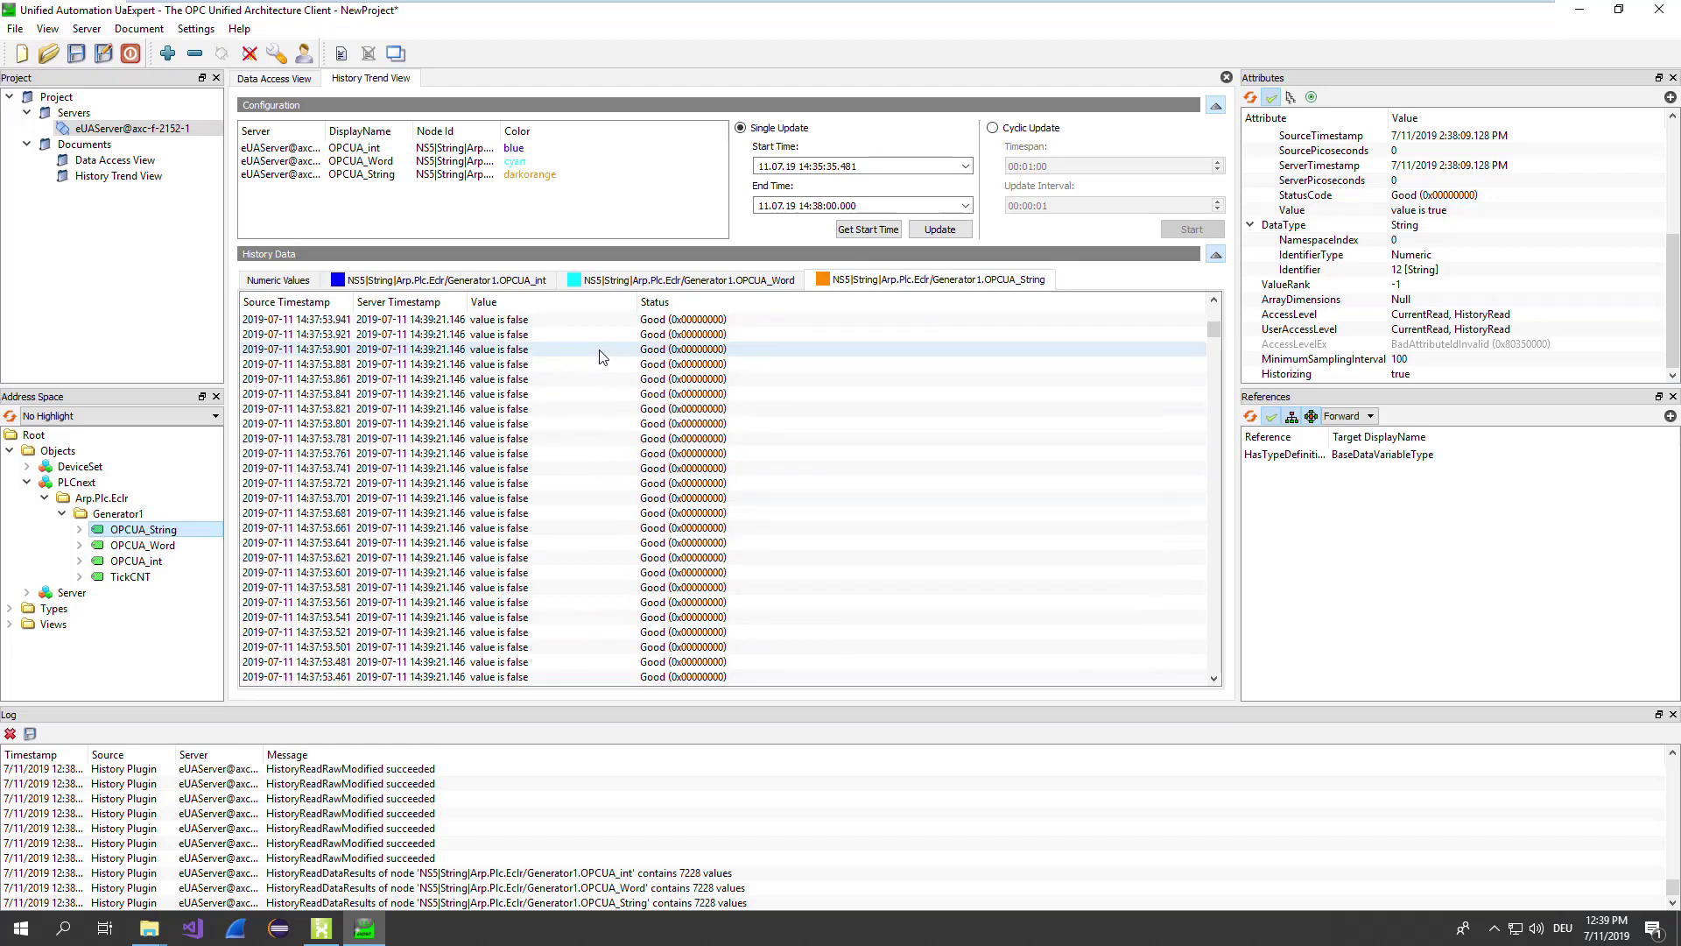